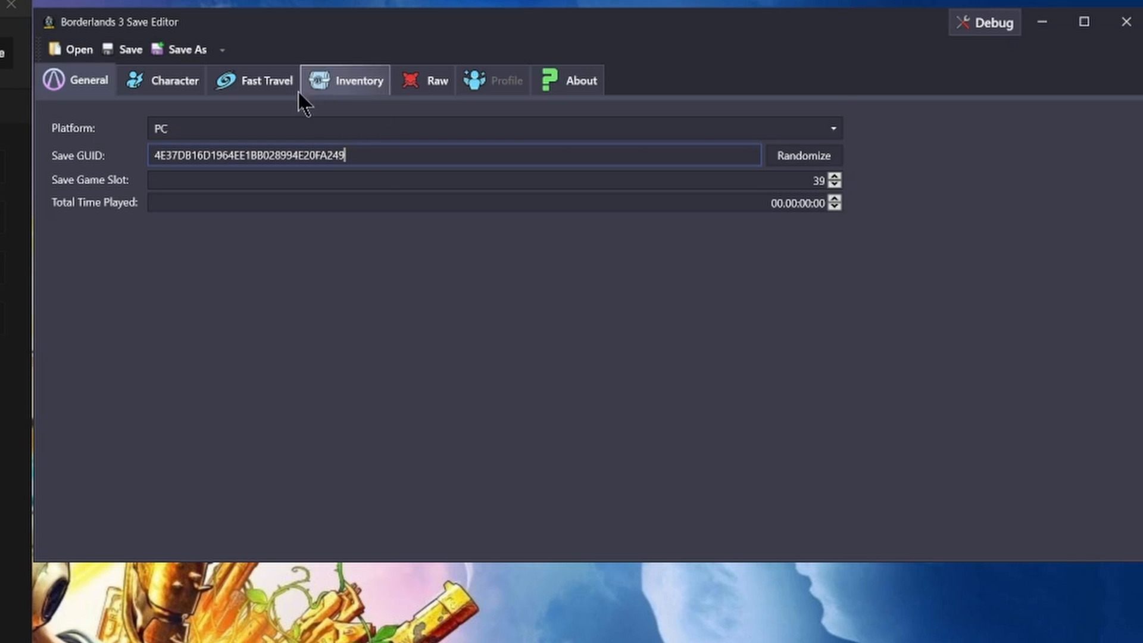
Set the save's platform to PS4 and generate a new random save GUID
left_click(170, 122)
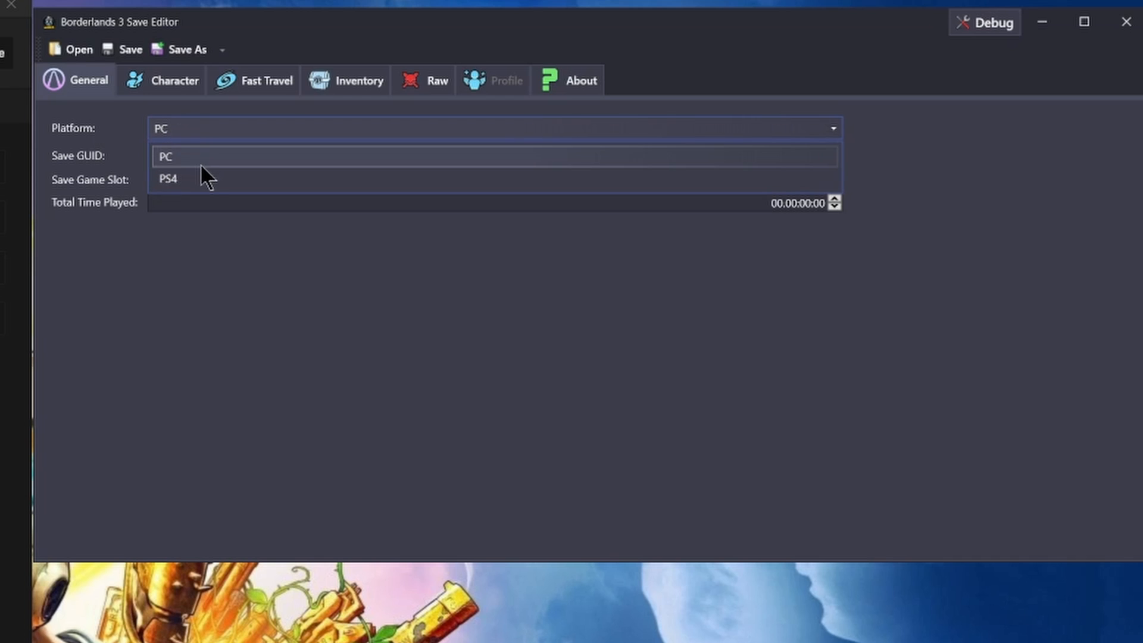
left_click(195, 181)
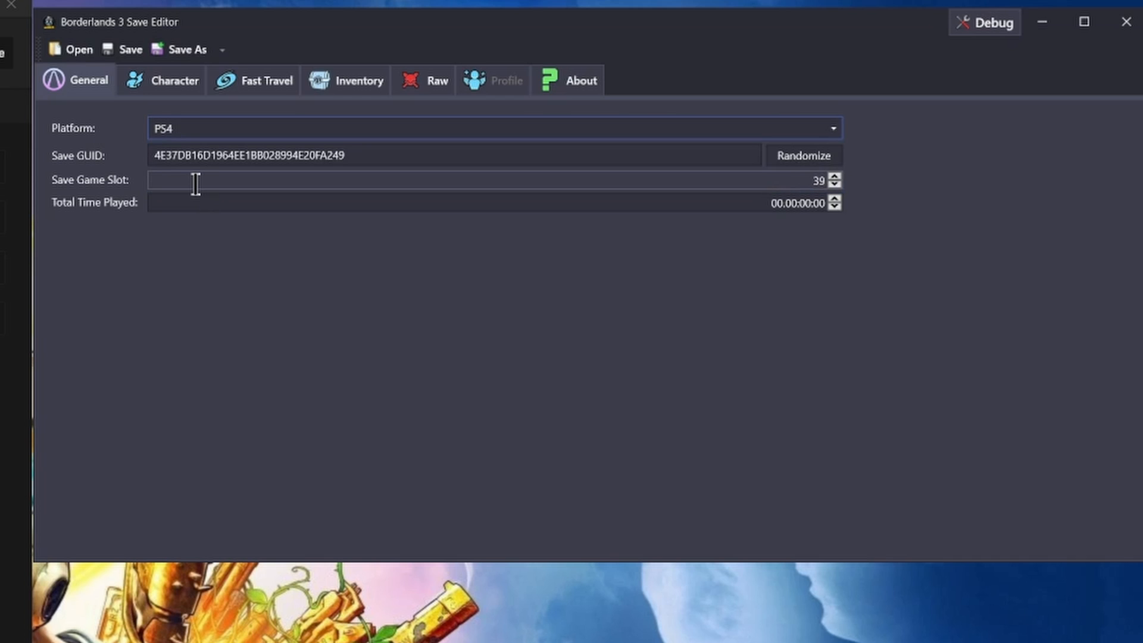
left_click(803, 160)
left_click(805, 165)
left_click(805, 163)
left_click(806, 164)
left_click(806, 164)
left_click_drag(826, 180, 564, 184)
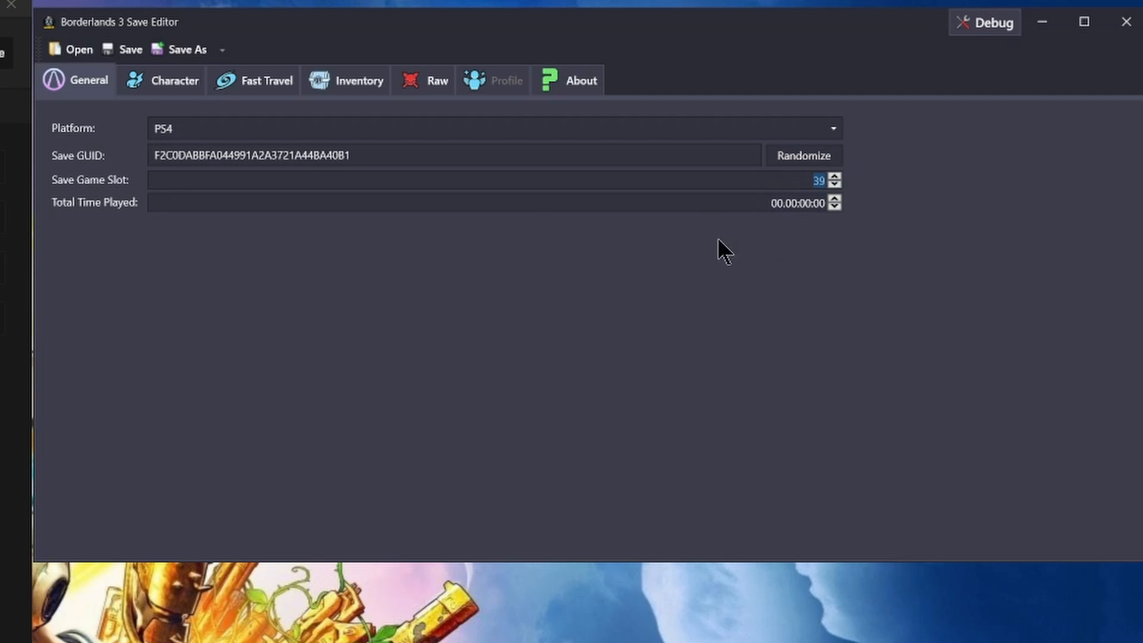
Examine the character's level, skill points and playthrough settings, plus the available skin and color choices, without changing them
left_click(179, 84)
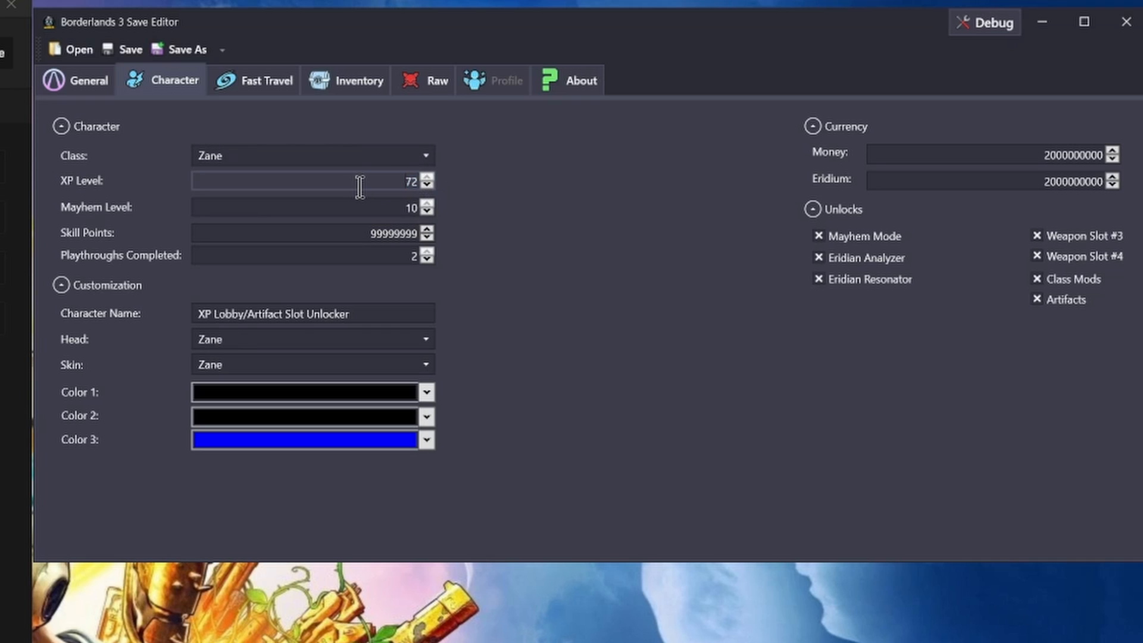
double_click(409, 181)
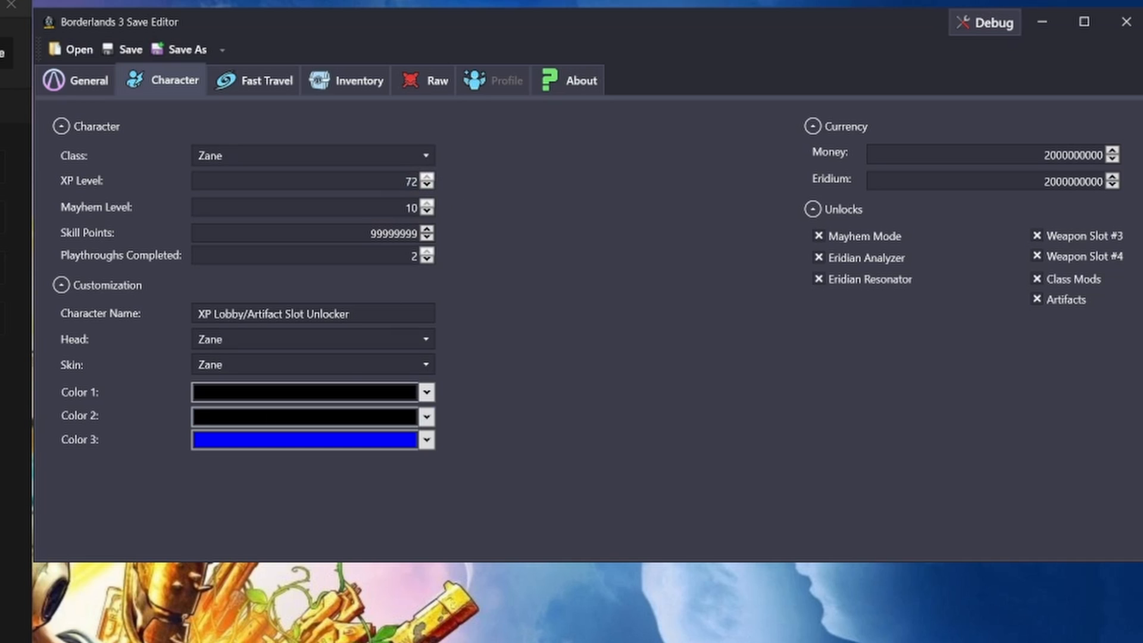
left_click(2, 369)
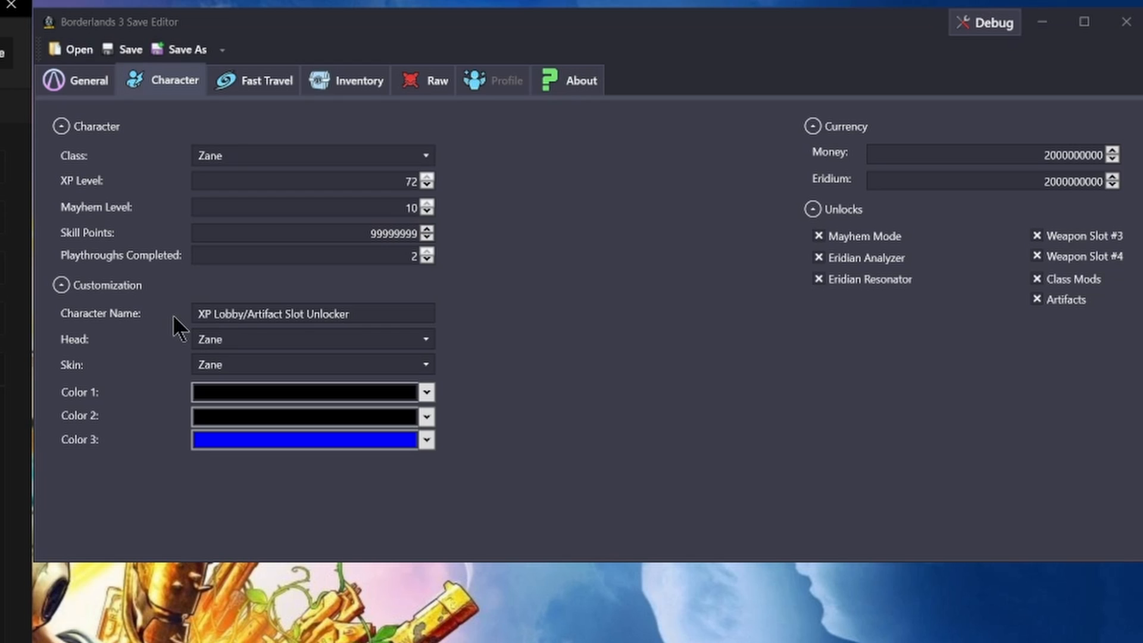
left_click(328, 229)
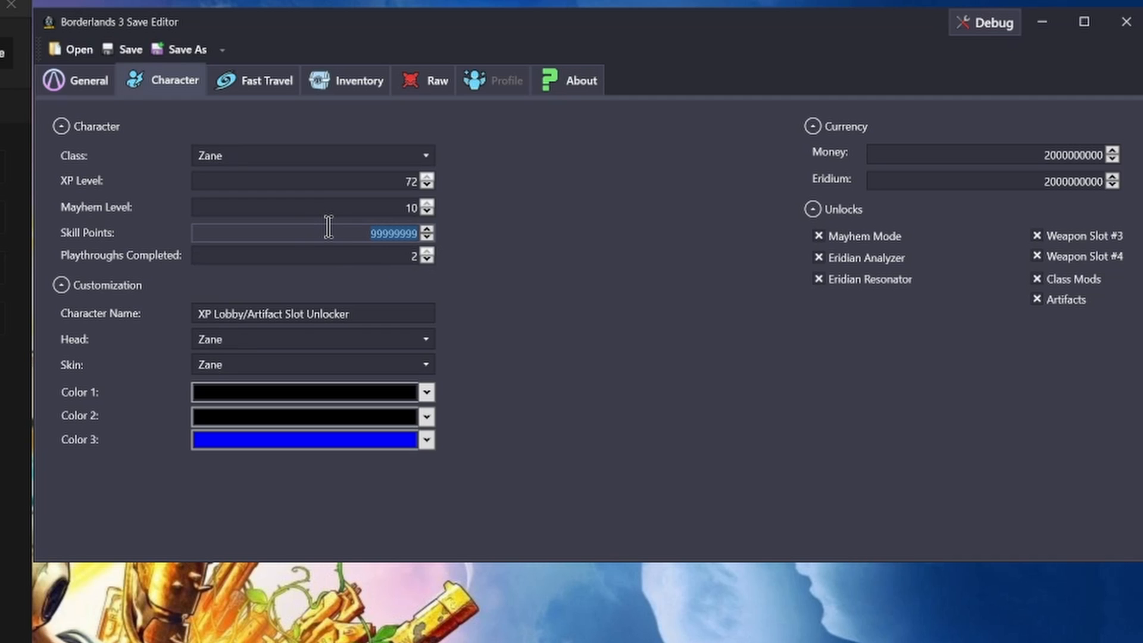
left_click(340, 255)
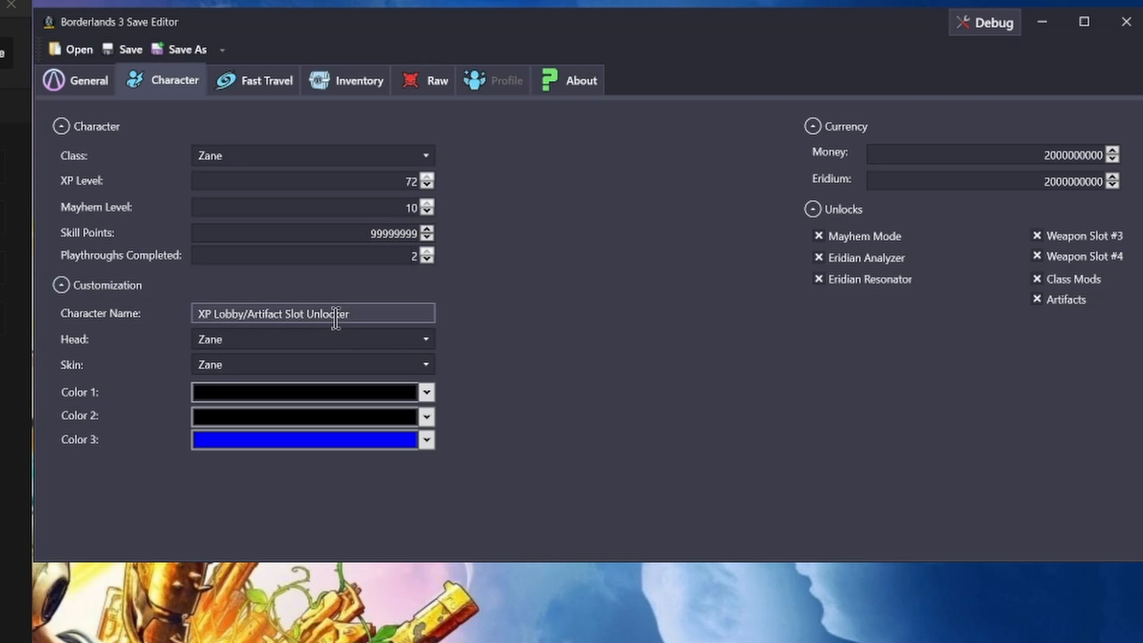
left_click(337, 345)
left_click(499, 372)
left_click(400, 363)
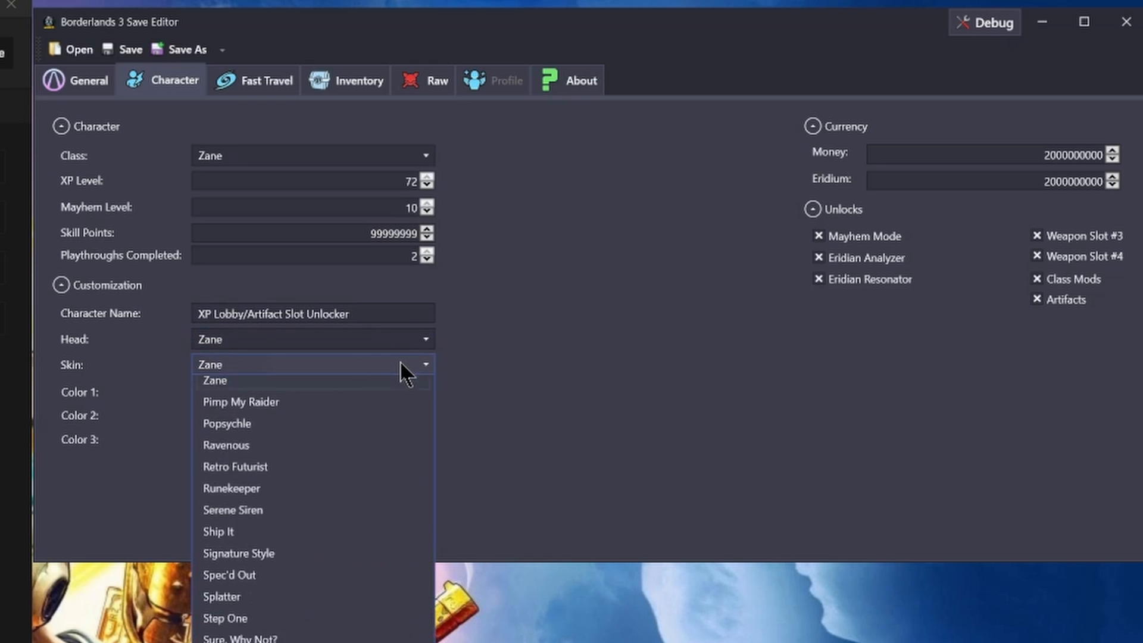
left_click(517, 376)
left_click(375, 394)
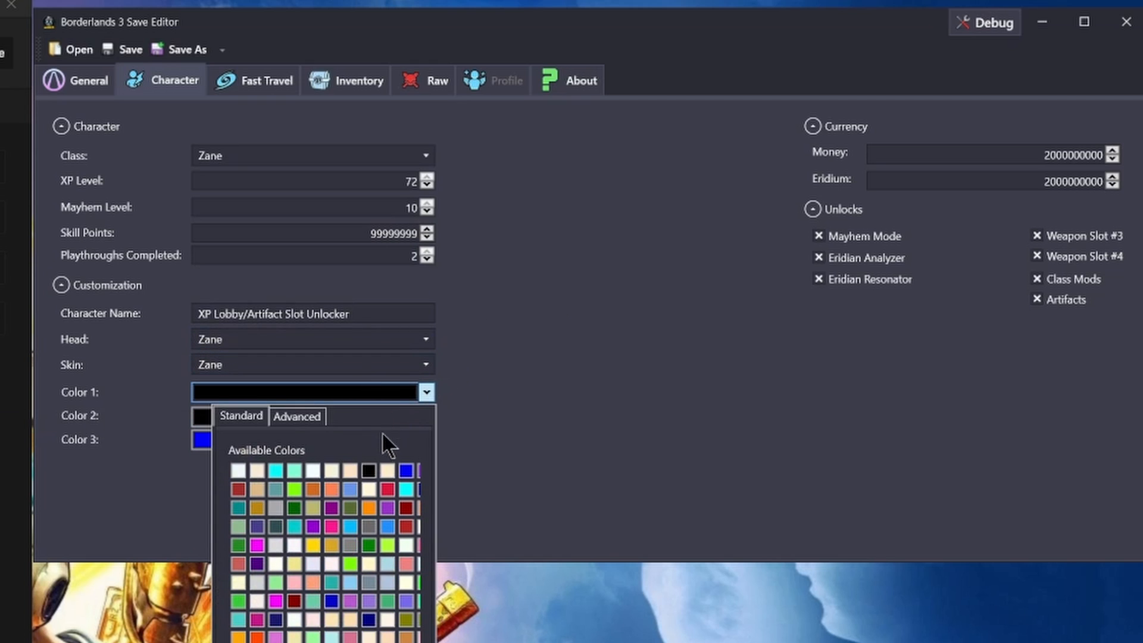
left_click(334, 439)
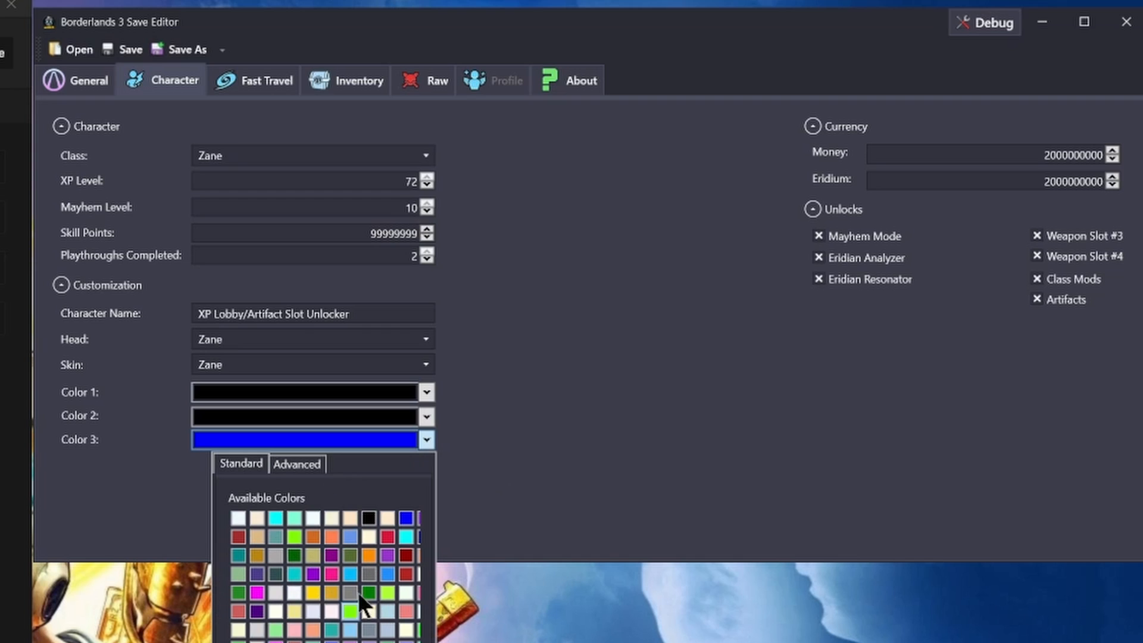
left_click(577, 519)
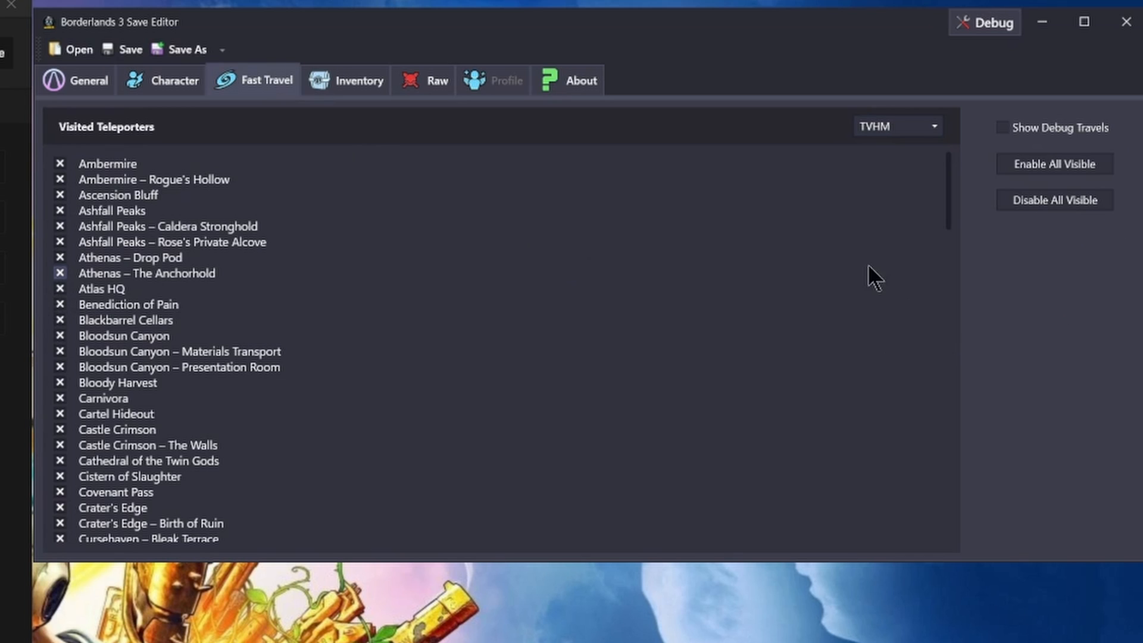
Enable all visible fast travel teleporters for the TVHM playthrough
scroll(655, 298, "down", 5)
scroll(641, 333, "up", 5)
left_click(1057, 169)
scroll(658, 331, "down", 2)
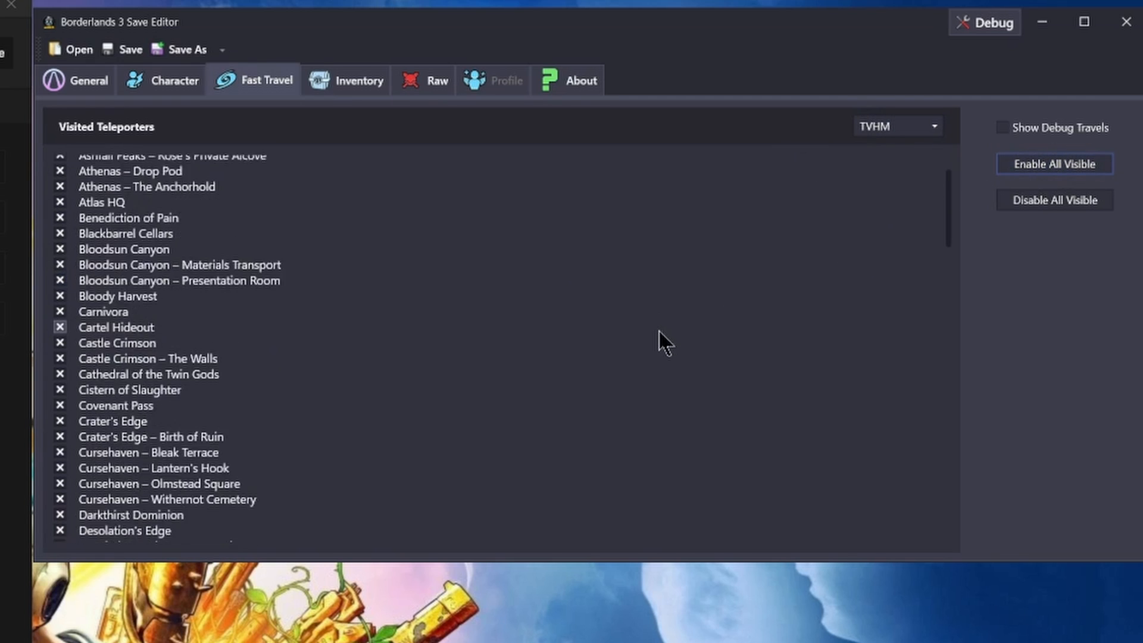
scroll(661, 332, "down", 15)
Enable all visible fast travel teleporters for the NVHM playthrough and return the list to TVHM
left_click(932, 127)
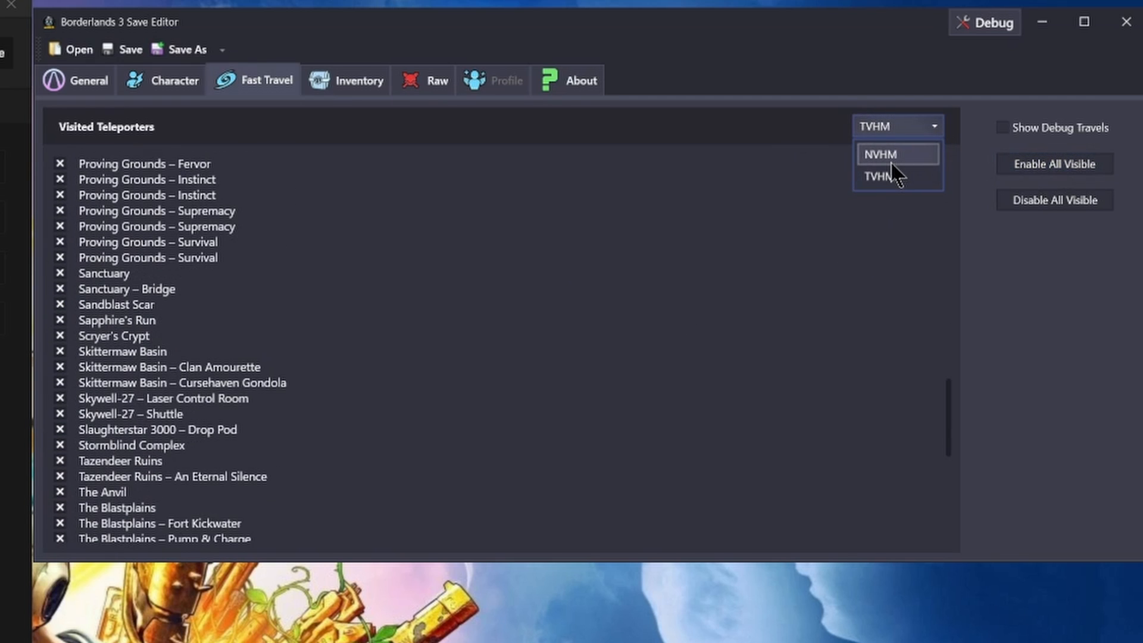
left_click(890, 160)
left_click(1045, 165)
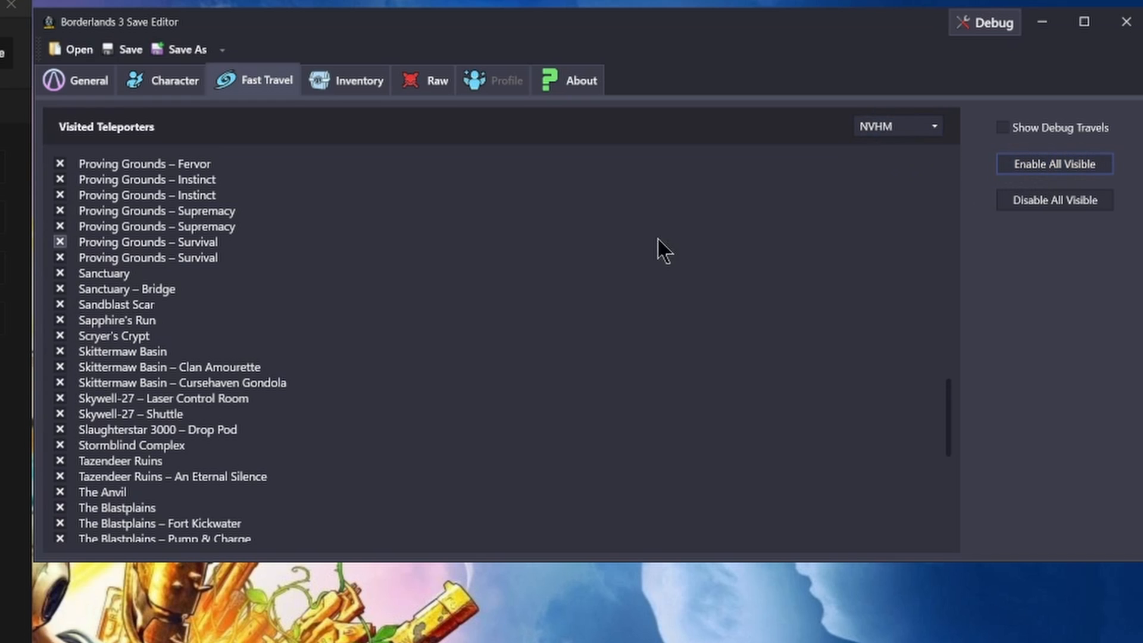
scroll(646, 292, "down", 11)
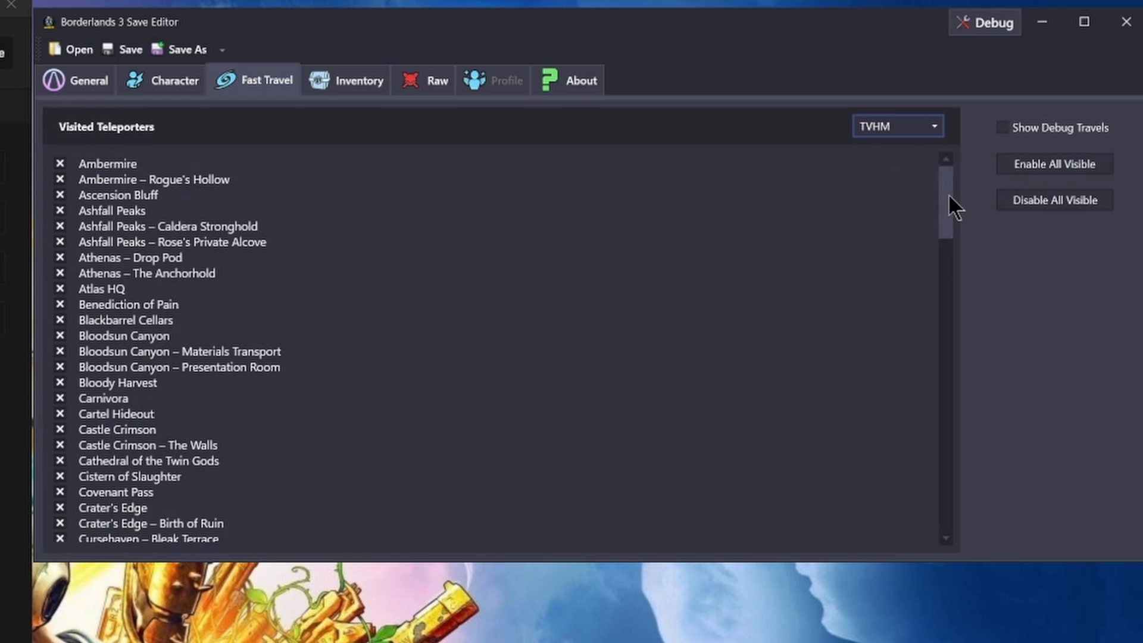
left_click_drag(947, 206, 913, 490)
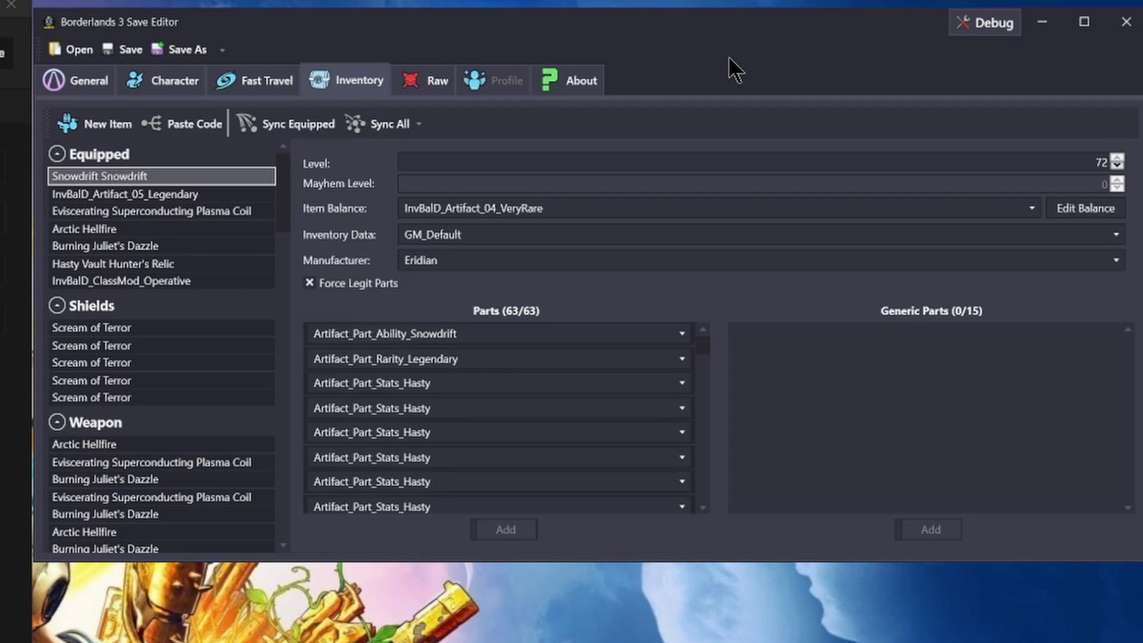
Examine the settings and parts of the equipped Snowdrift artifact and Arctic Hellfire weapon
left_click(179, 177)
mouse_move(180, 198)
left_mouse_down()
mouse_move(173, 285)
mouse_move(168, 229)
left_mouse_up()
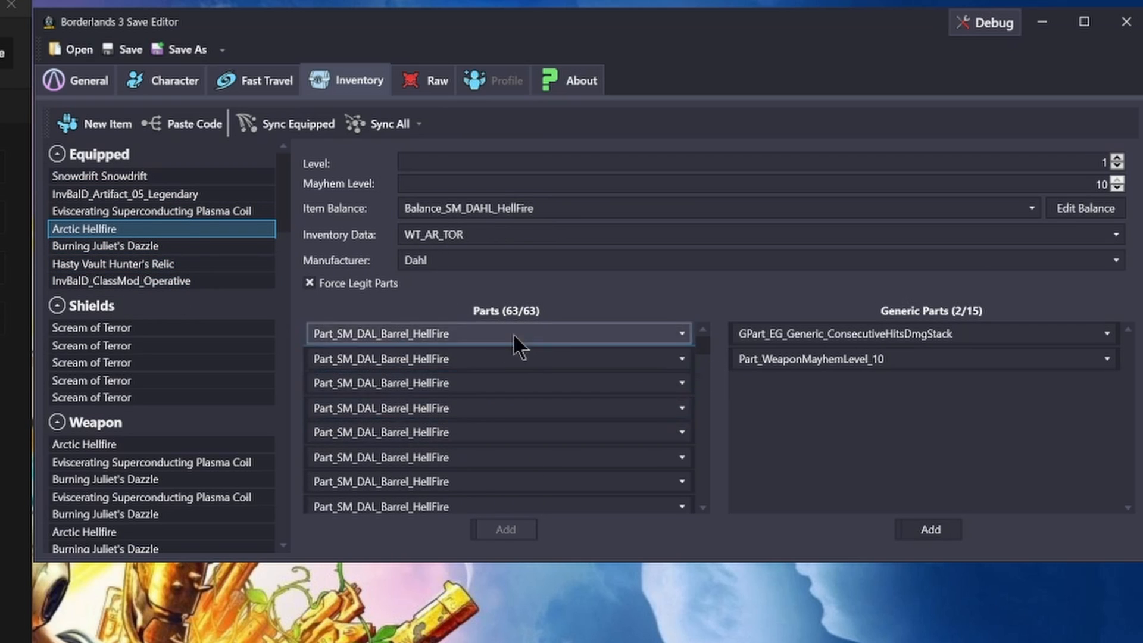
left_click(124, 174)
Create a new inventory item of type Heavy Weapons with the balance Balance_HW_TOR_Marcus
left_click(95, 124)
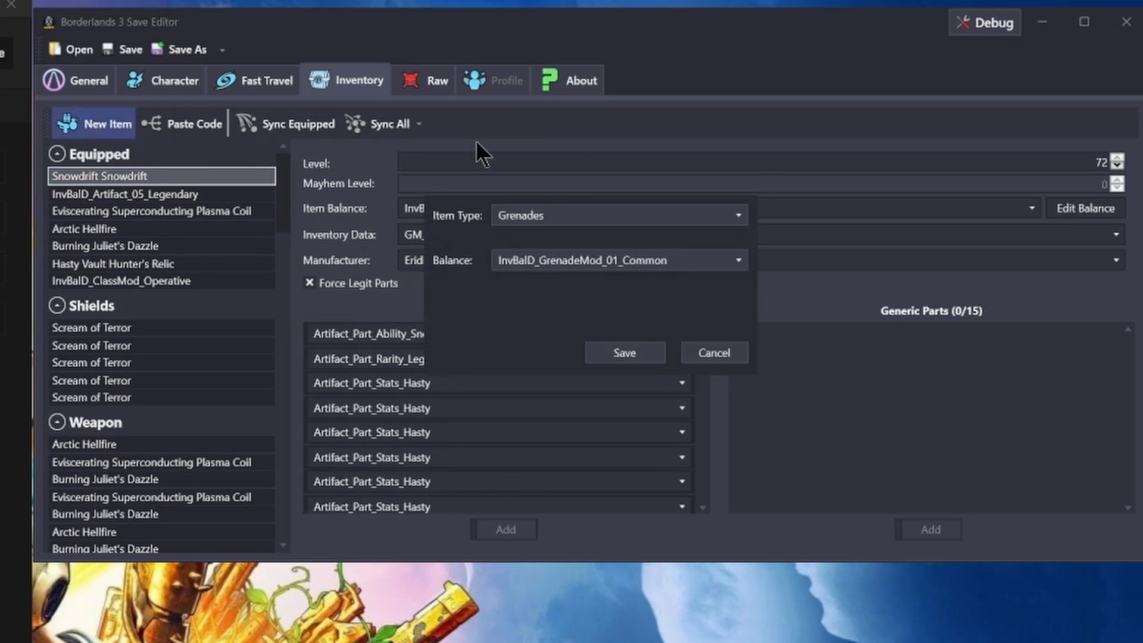
left_click(532, 215)
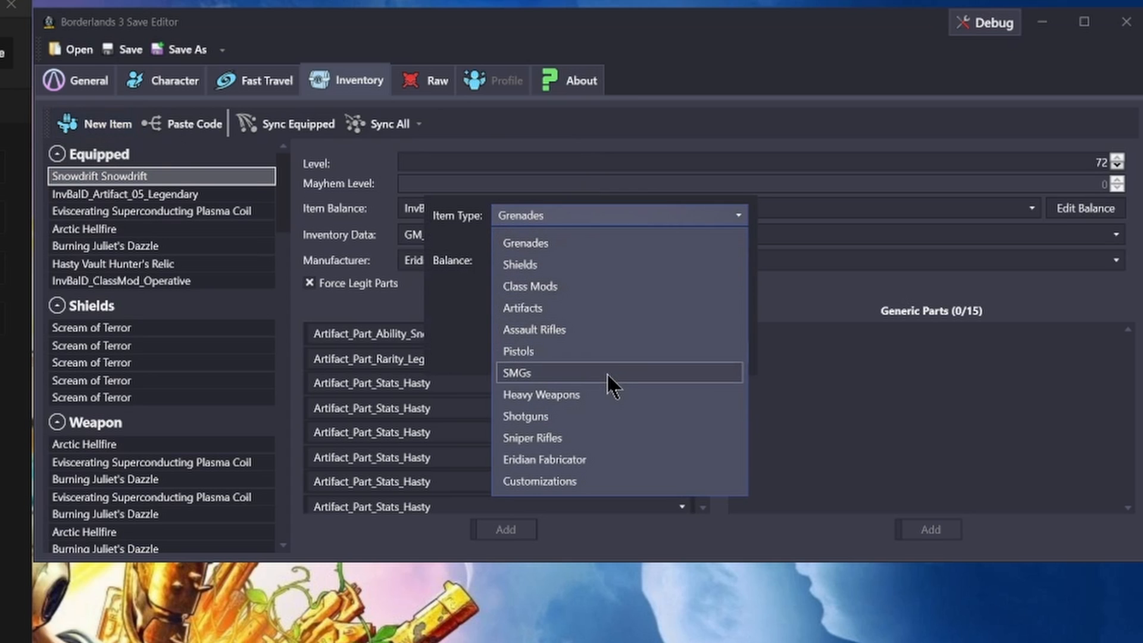
left_click(595, 394)
left_click(578, 260)
scroll(619, 375, "down", 3)
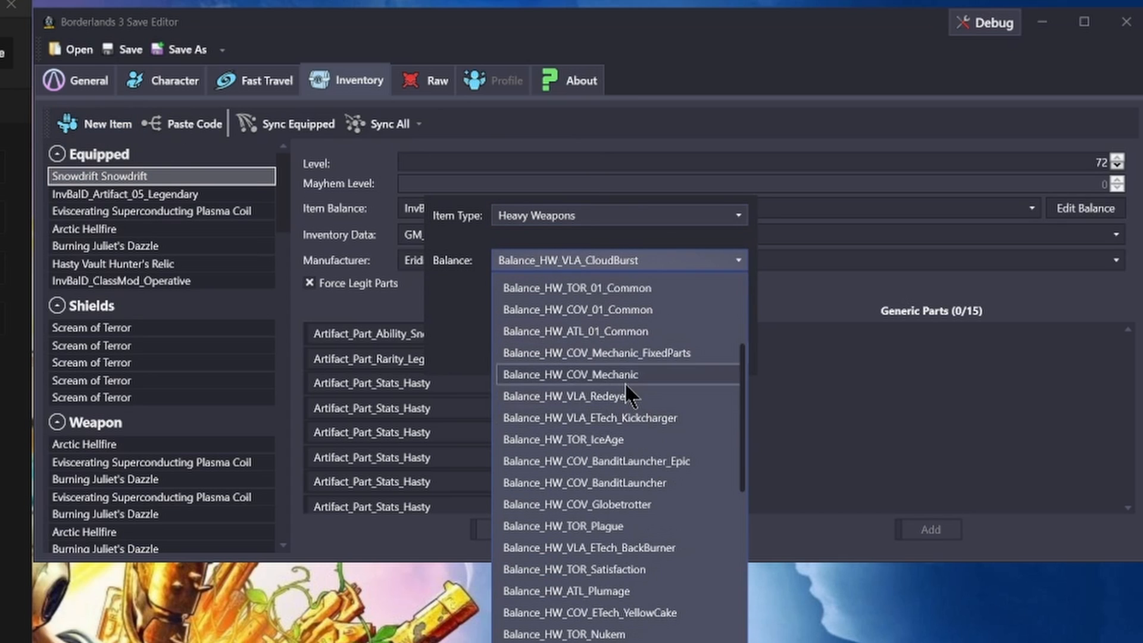
scroll(625, 384, "down", 5)
left_click(640, 370)
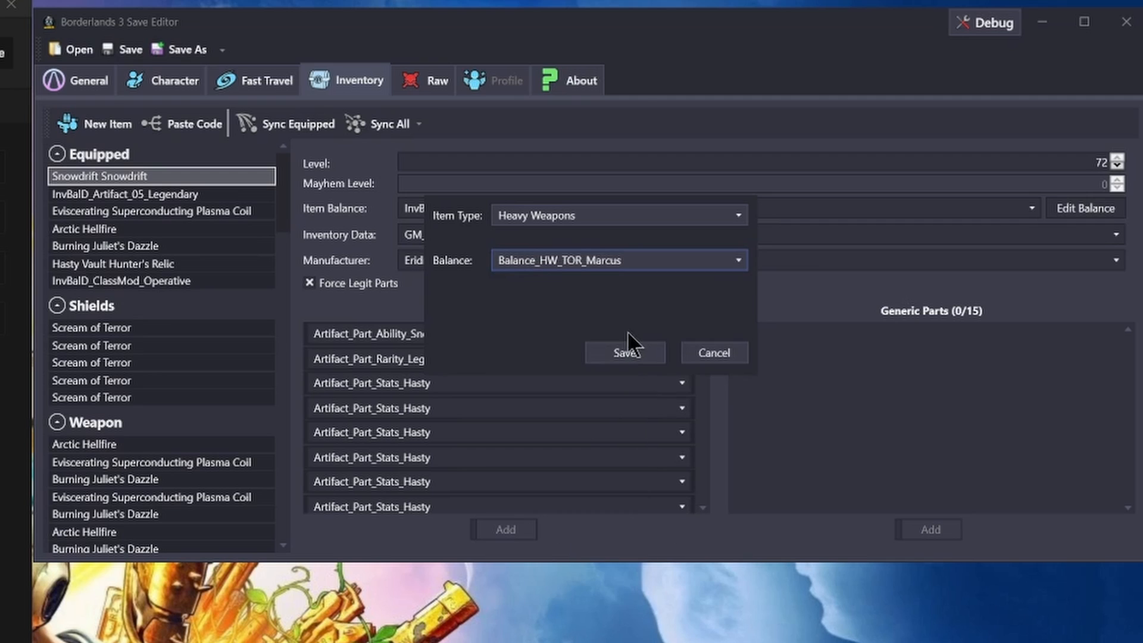
left_click(627, 351)
Set the new Balance_HW_TOR_Marcus item's level to 72 and its Mayhem level to 10
scroll(137, 396, "down", 5)
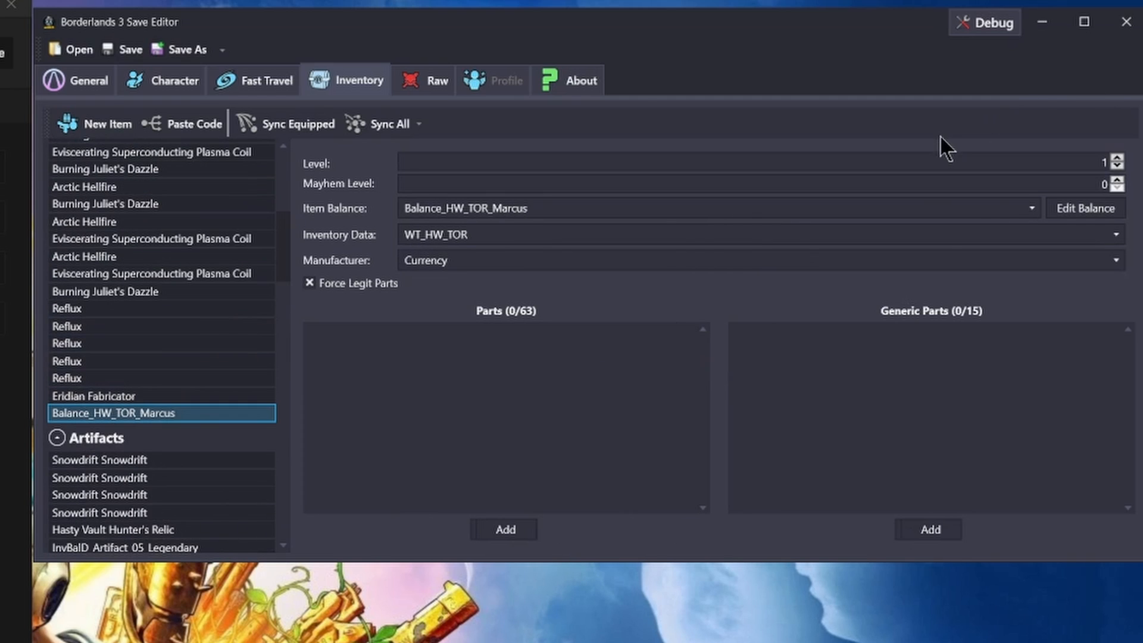
left_click(907, 161)
type("72")
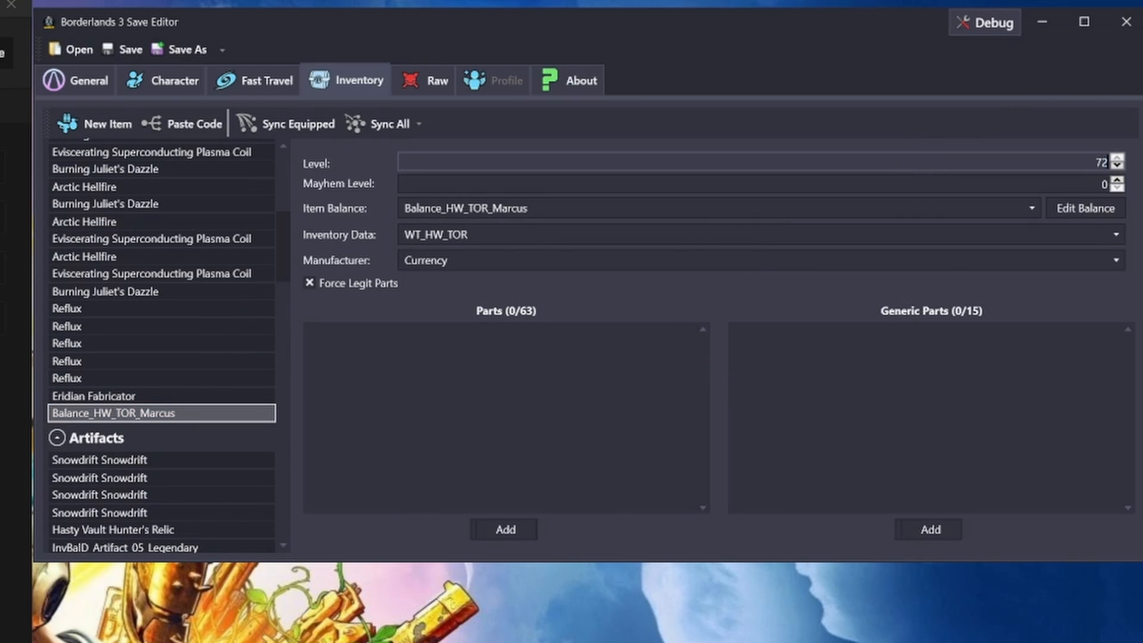
key("Tab")
type("10")
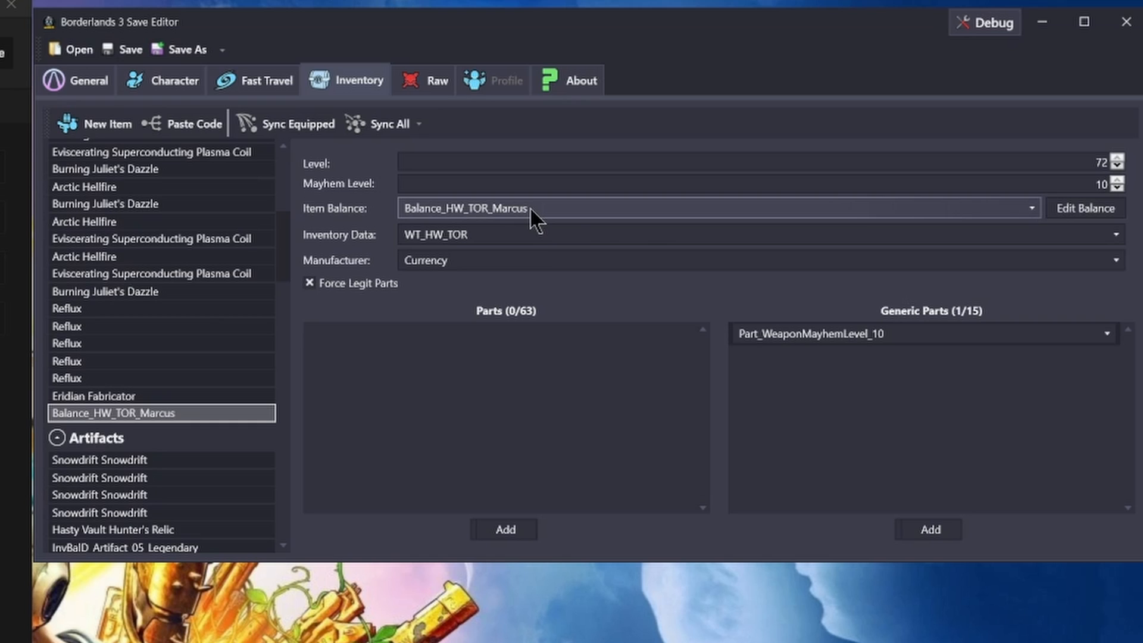
Review the item balance and inventory data options, keeping the existing choices, and set the manufacturer to Pangolin
left_click(816, 215)
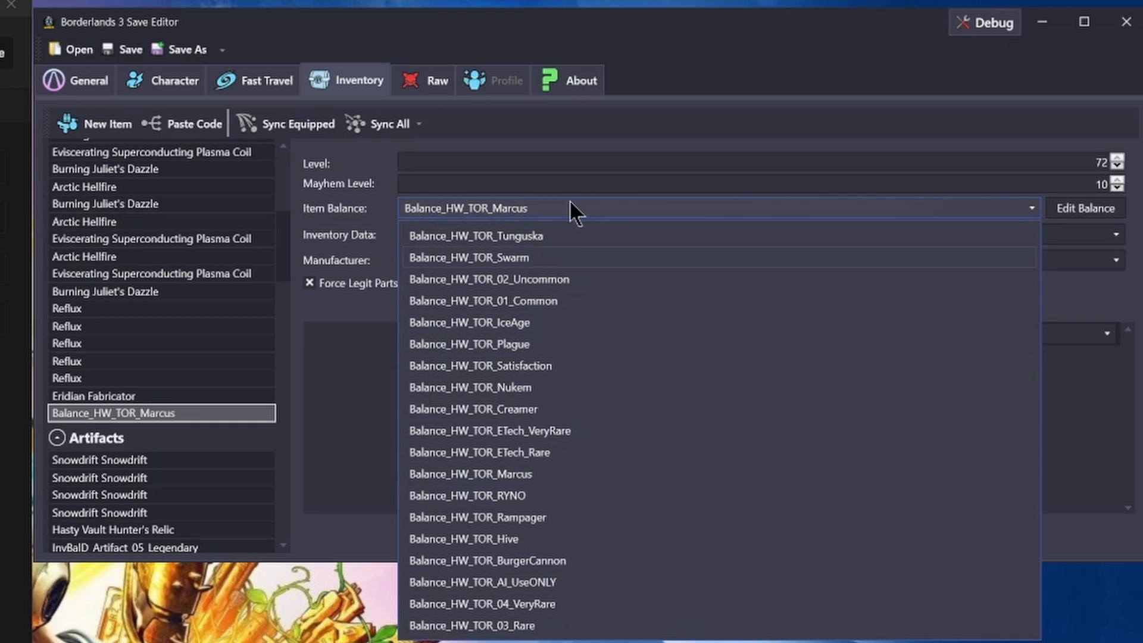
left_click(570, 201)
left_click(487, 235)
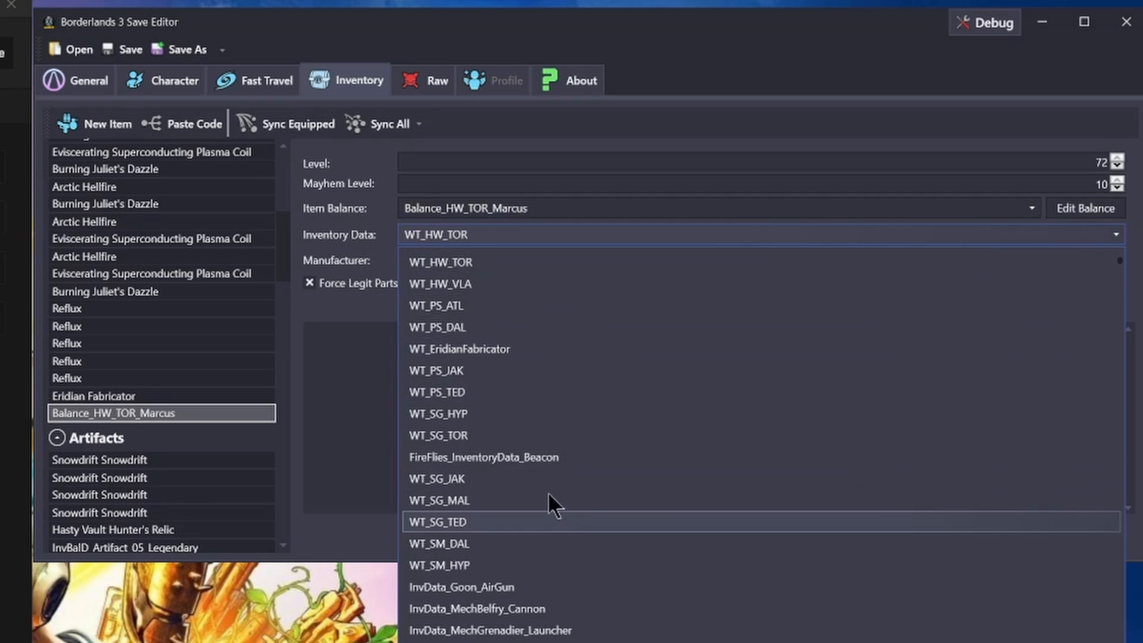
left_click(348, 227)
left_click(490, 259)
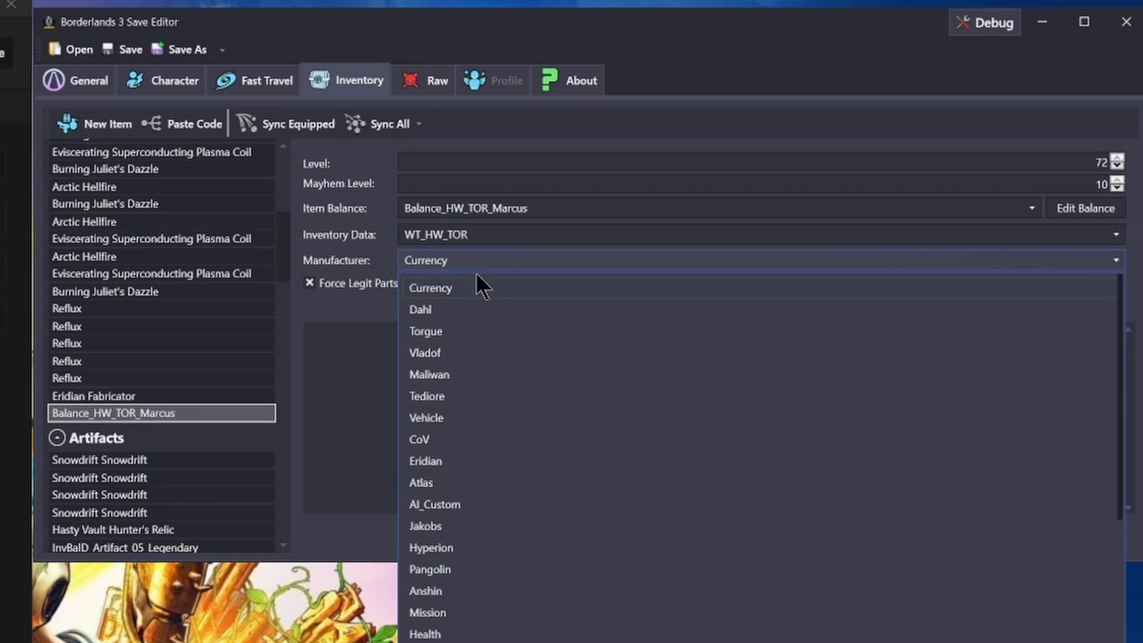
scroll(522, 502, "down", 2)
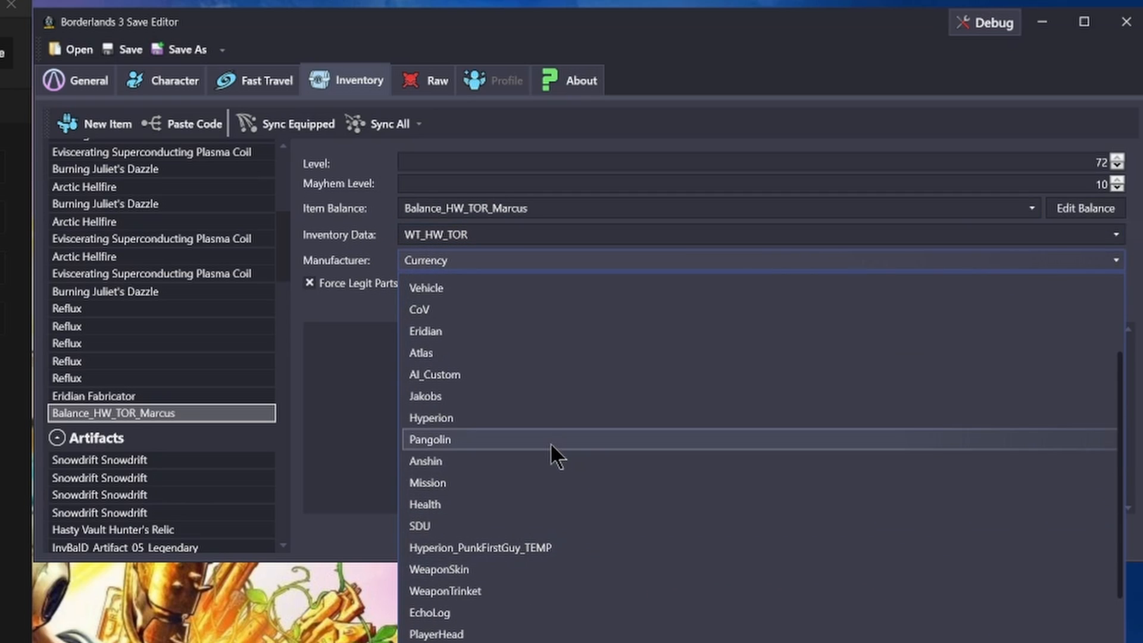
left_click(551, 442)
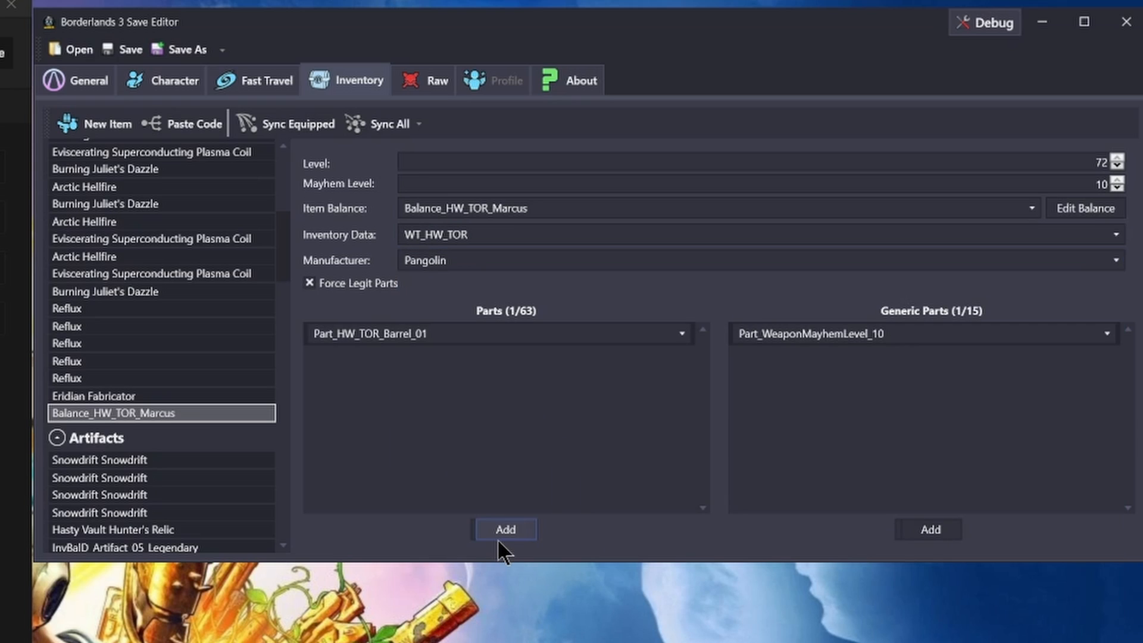
Browse the available parts for the new heavy weapon and set its first part to Part_HW_TOR_Barrel_01_B
left_click(587, 333)
scroll(533, 512, "down", 5)
scroll(530, 520, "down", 9)
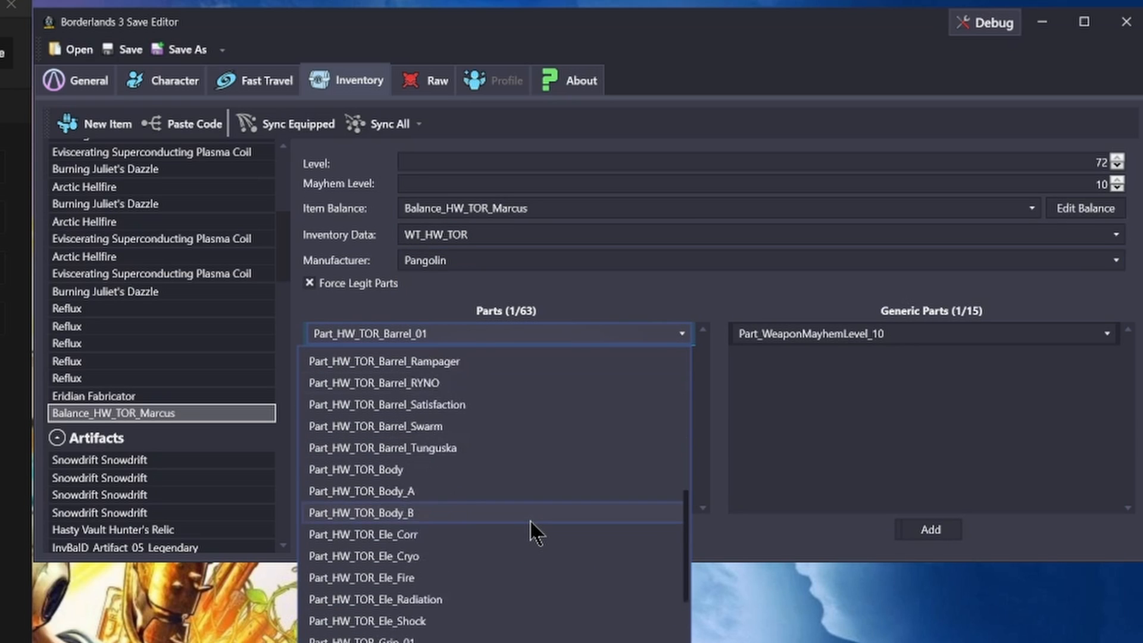
scroll(524, 527, "down", 4)
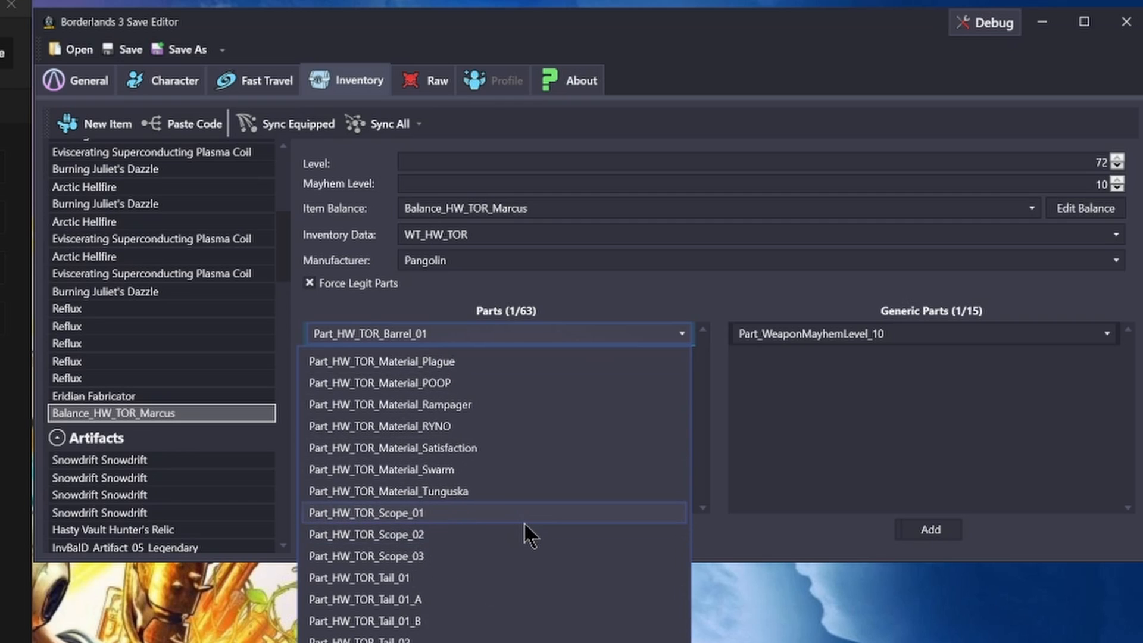
scroll(515, 601, "up", 12)
scroll(509, 506, "up", 4)
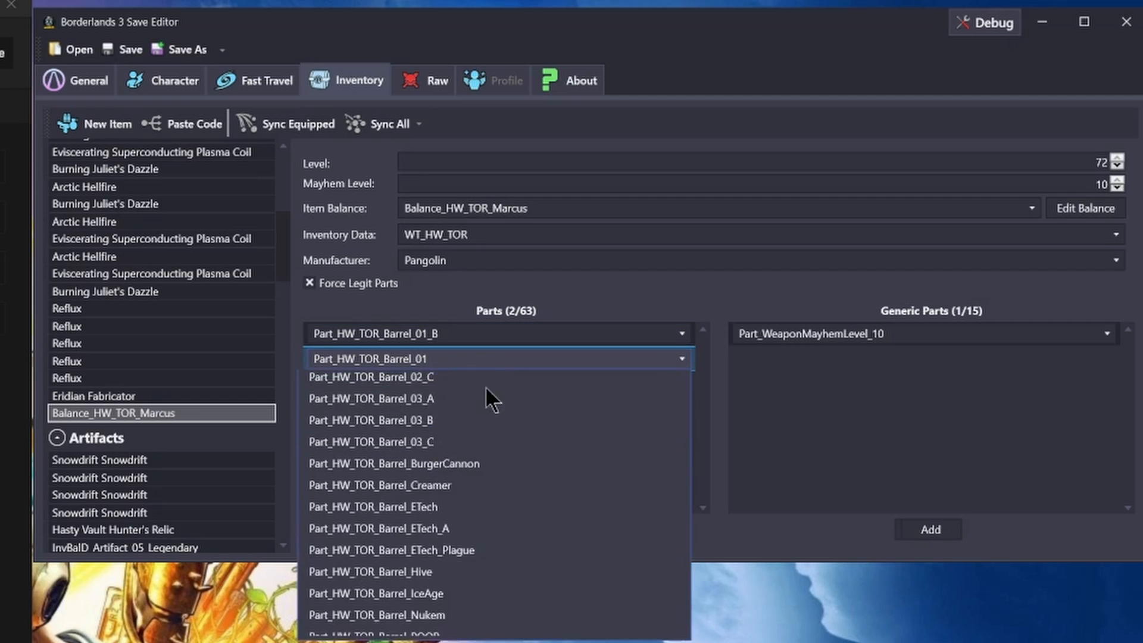
Set the second part to Part_HW_TOR_Barrel_02_B, the third to Part_HW_TOR_Barrel_02_C, and add a fourth part entry
left_click(485, 387)
left_click(527, 524)
left_click(485, 384)
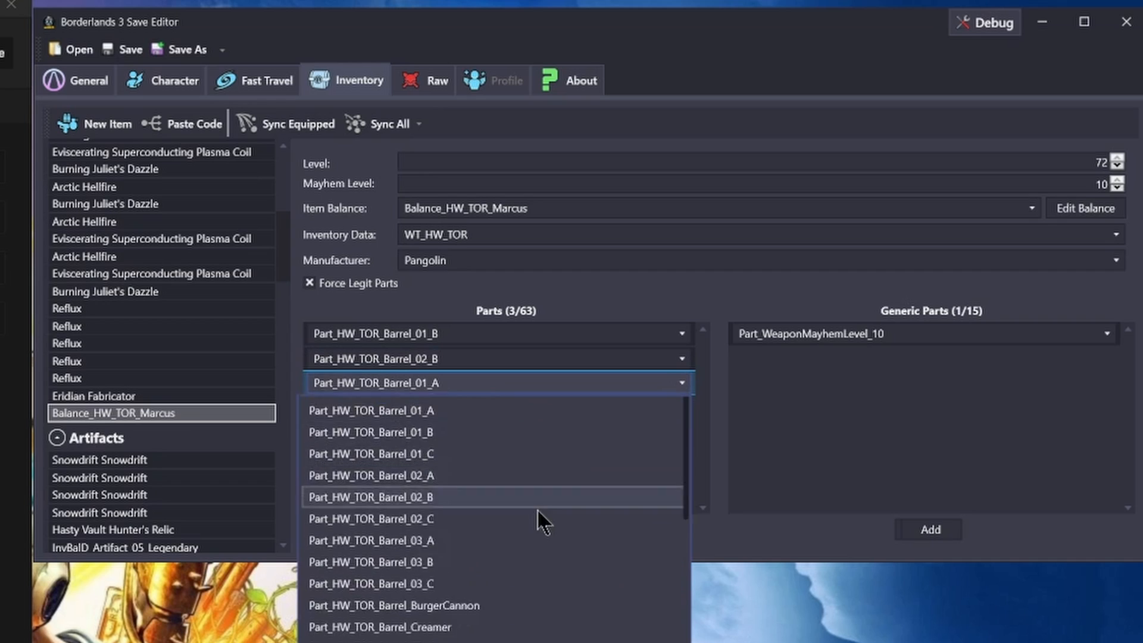
left_click(539, 518)
left_click(510, 531)
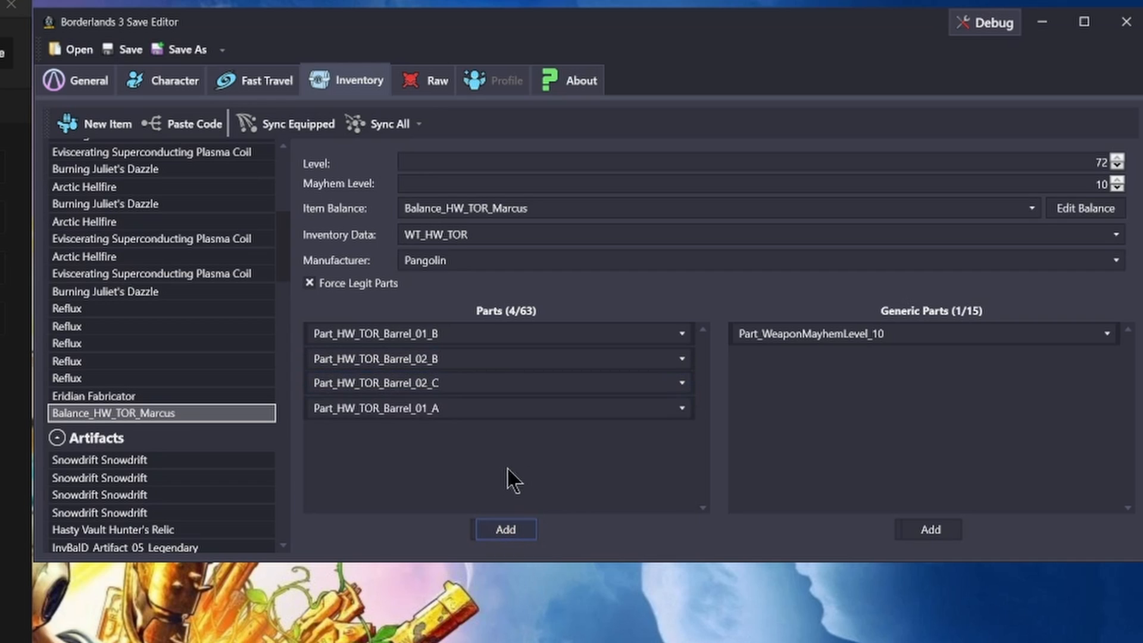
Check the fourth part's options, view the equipped Arctic Hellfire's item data, and look over the character settings
left_click(508, 410)
left_click(594, 410)
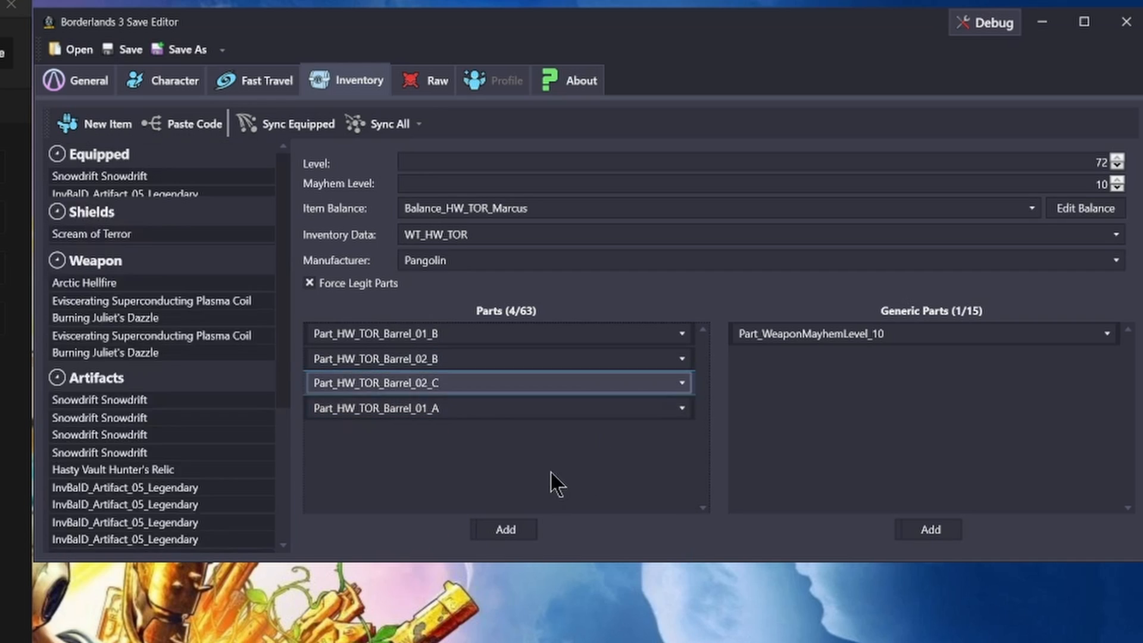
left_click(170, 229)
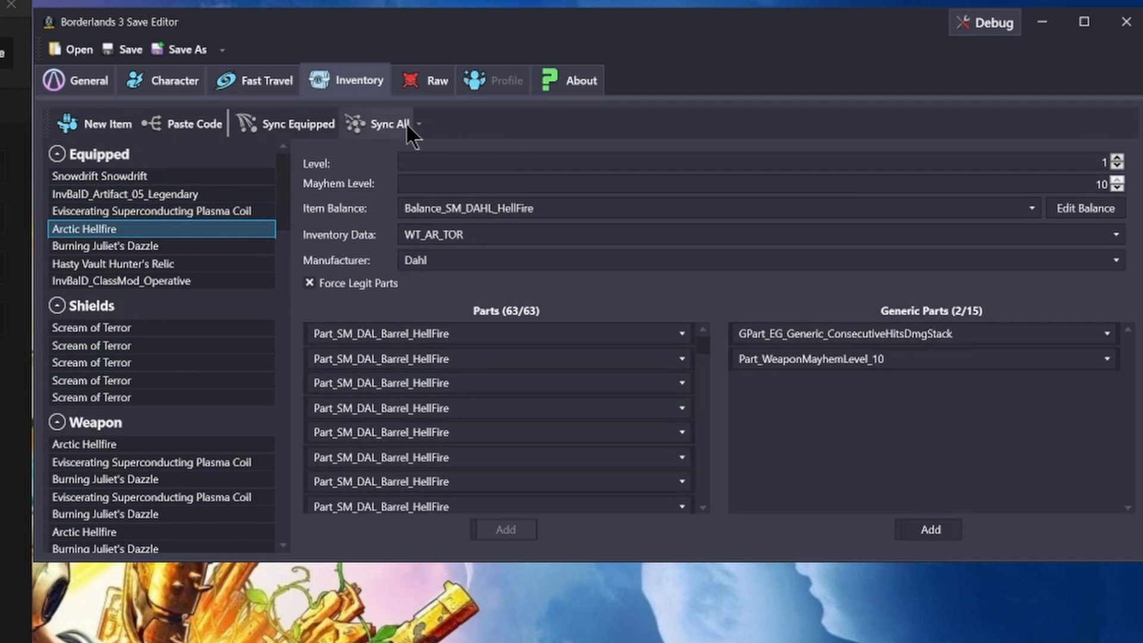
left_click(172, 80)
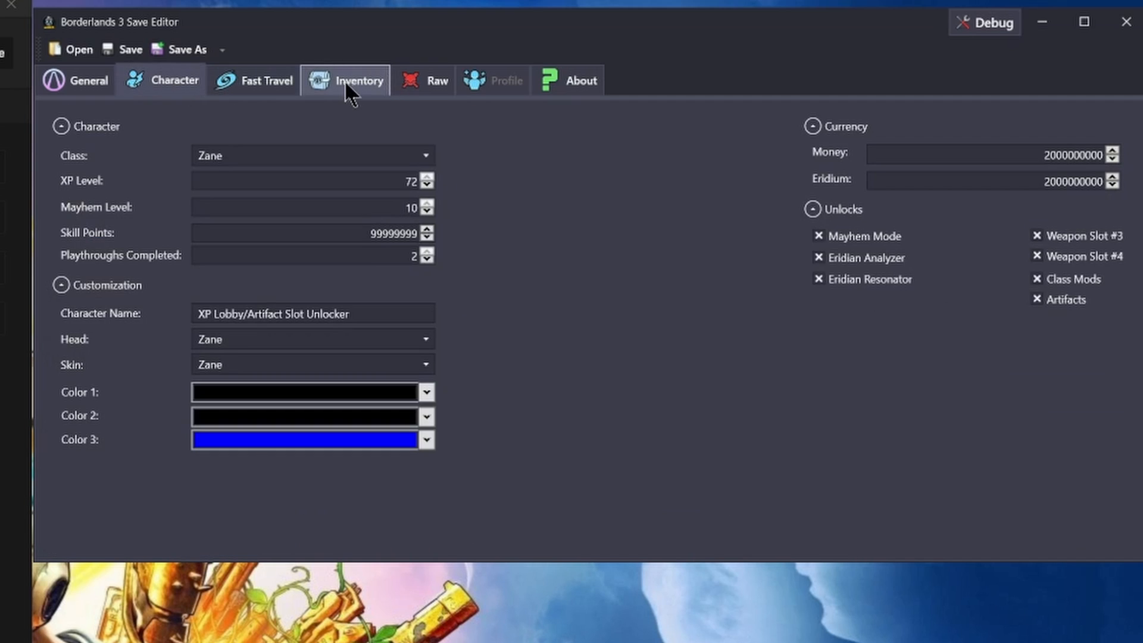
Look through the raw save properties, search them for "region", and open the SavedRegions collection
left_click(429, 80)
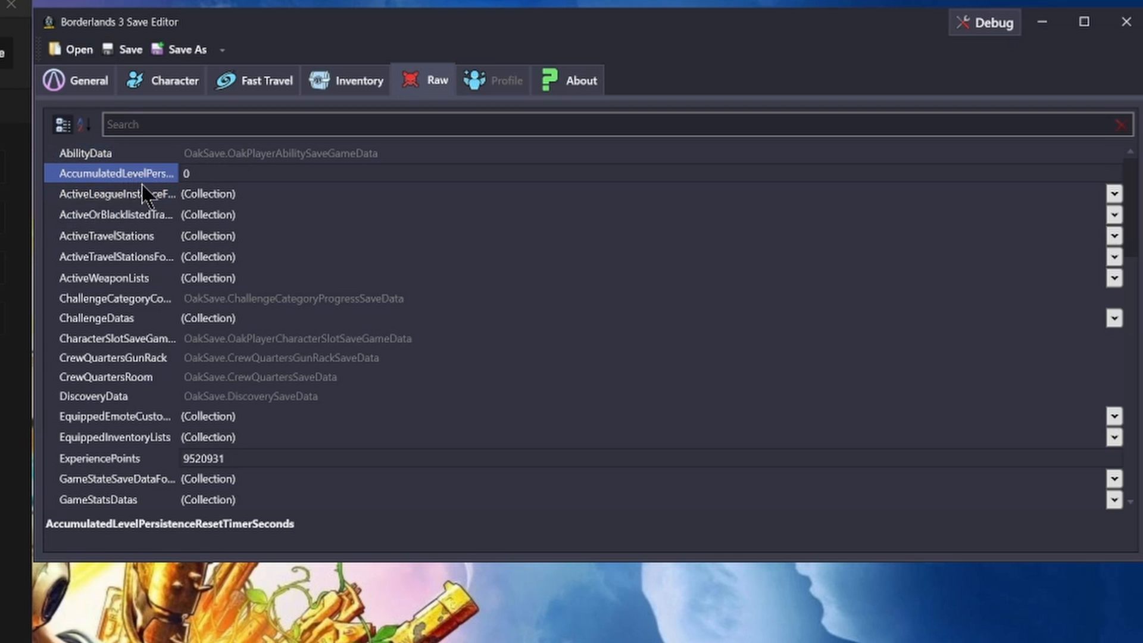
scroll(280, 214, "down", 4)
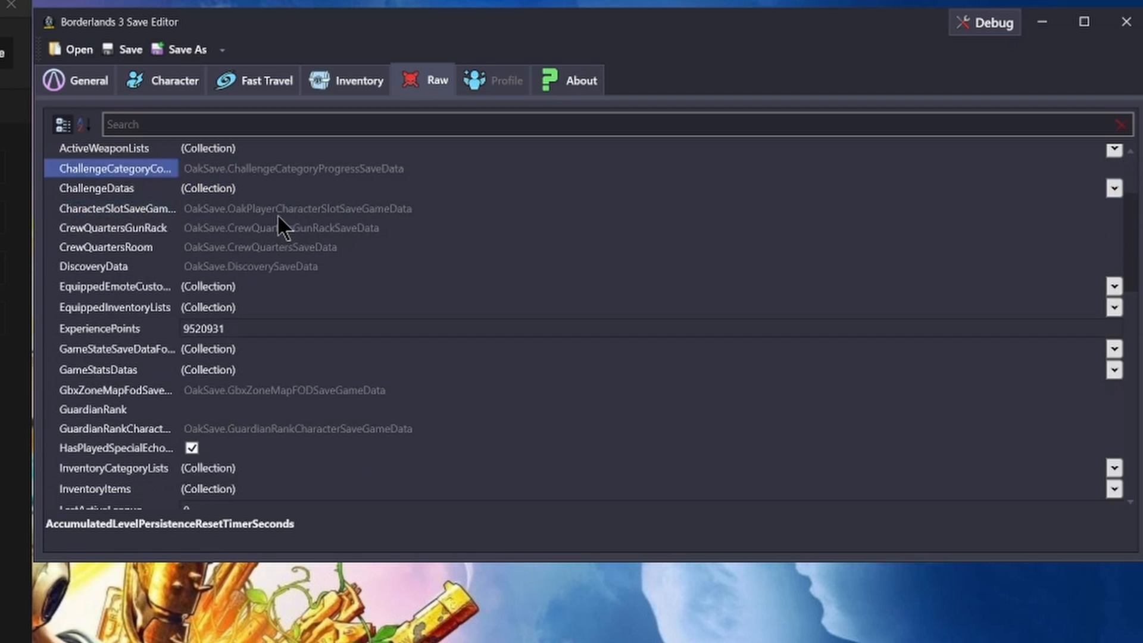
scroll(280, 232, "down", 4)
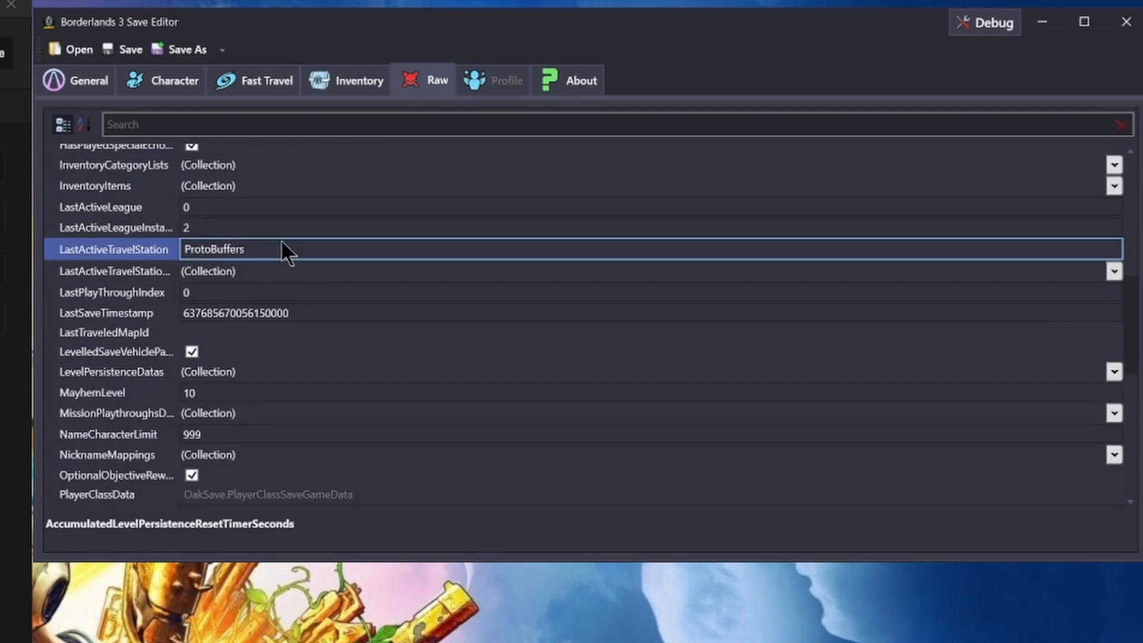
scroll(300, 280, "down", 5)
left_click(417, 124)
type("region")
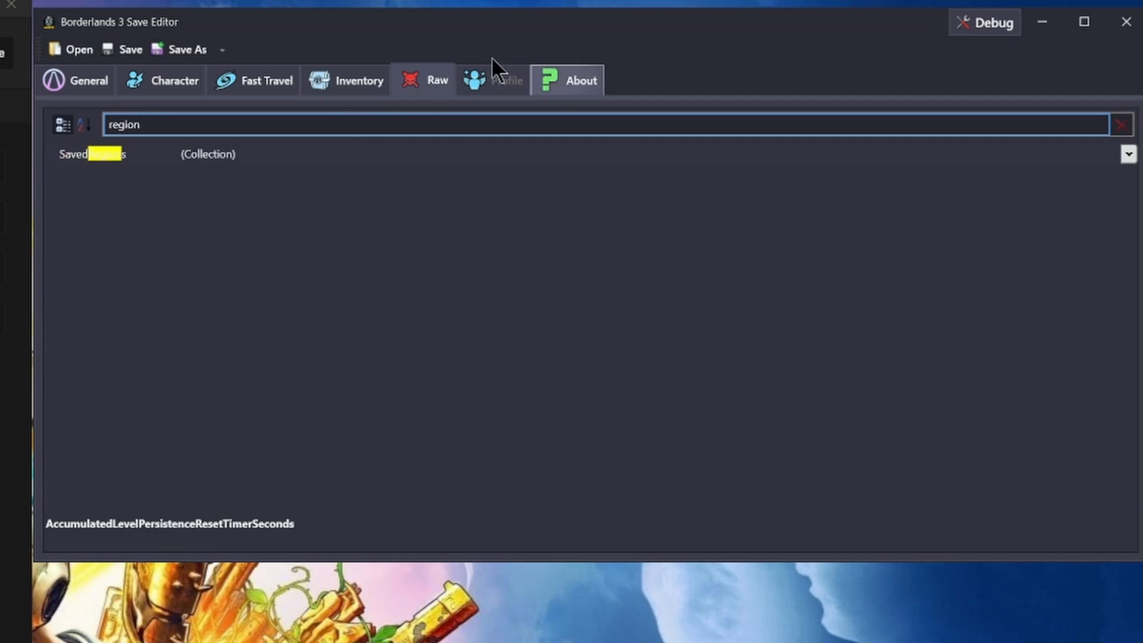
double_click(268, 154)
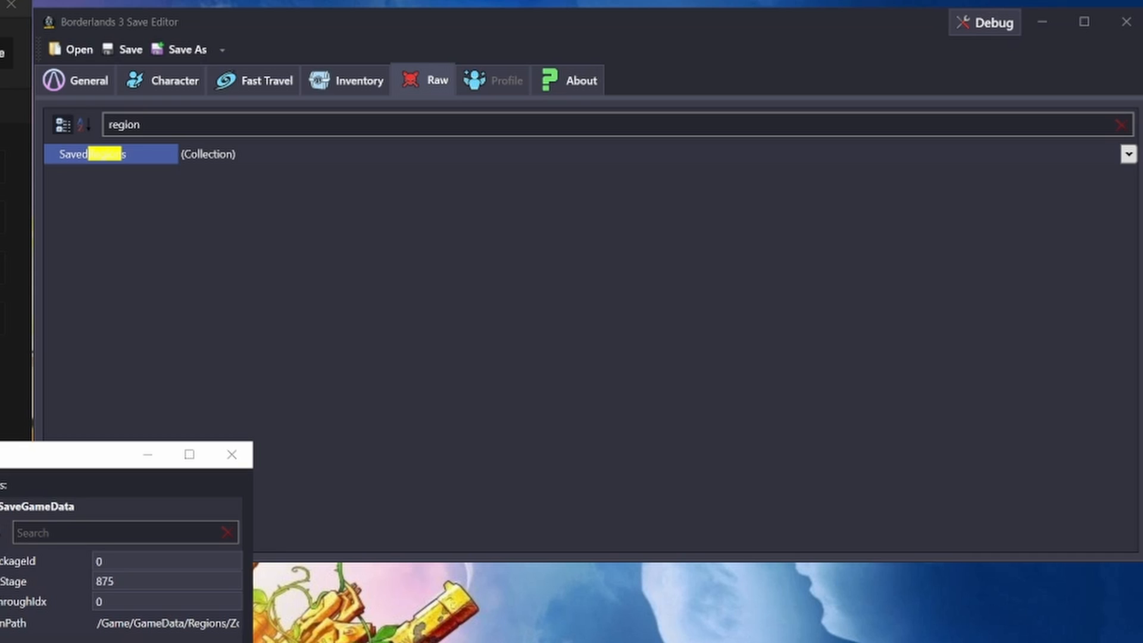
left_click(153, 583)
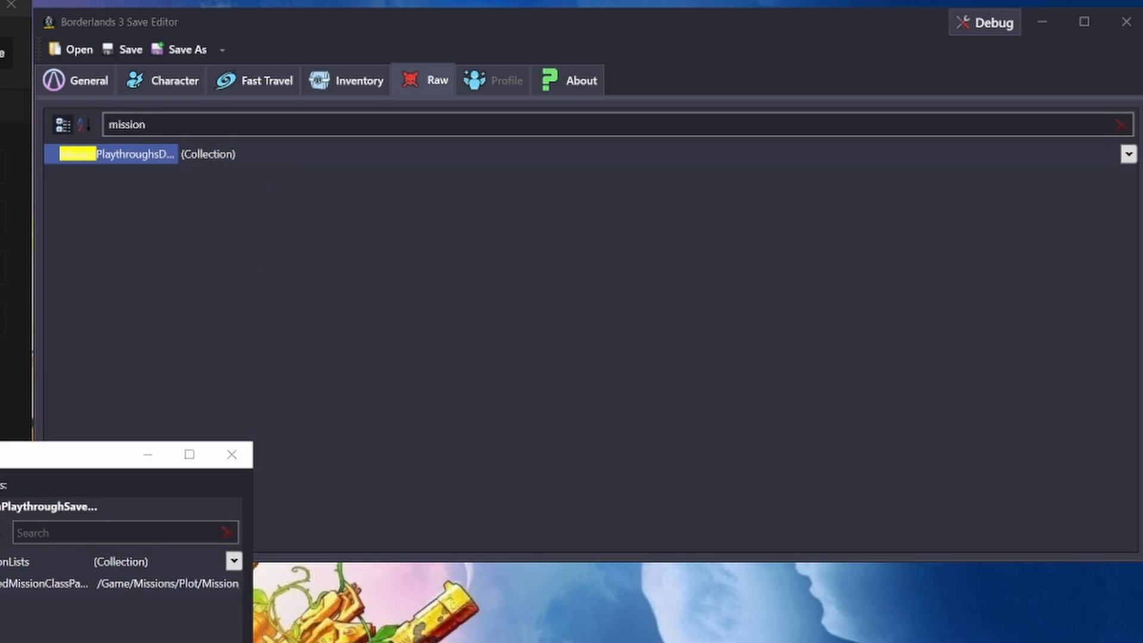
Inspect entries in the mission list of the raw mission playthroughs collection, and view the NameCharacterLimit property
double_click(119, 560)
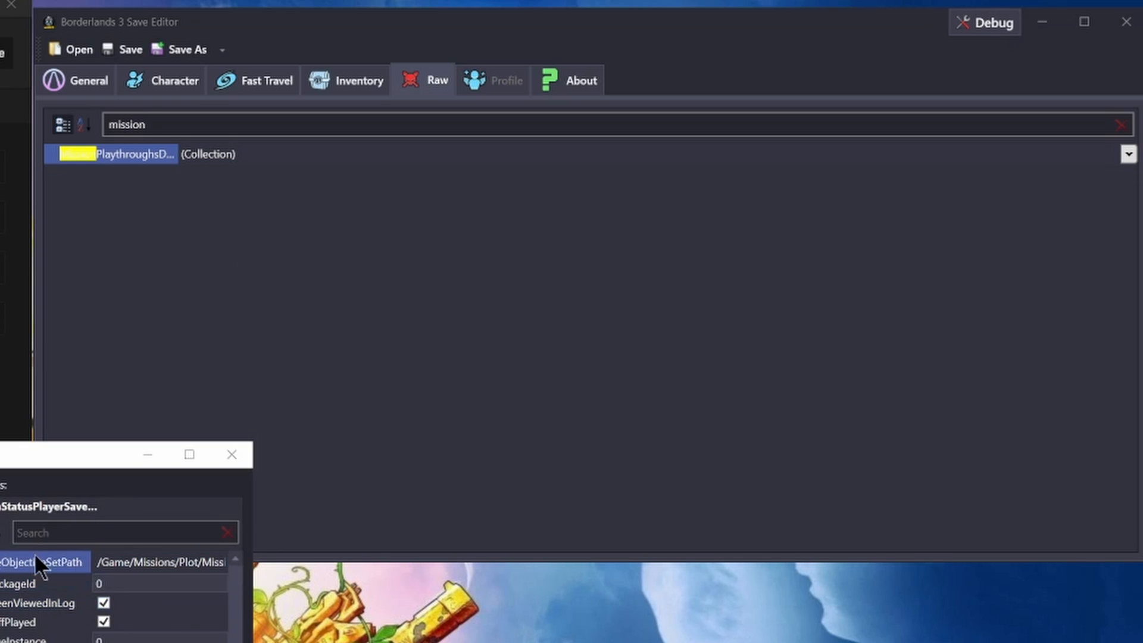
left_click(0, 560)
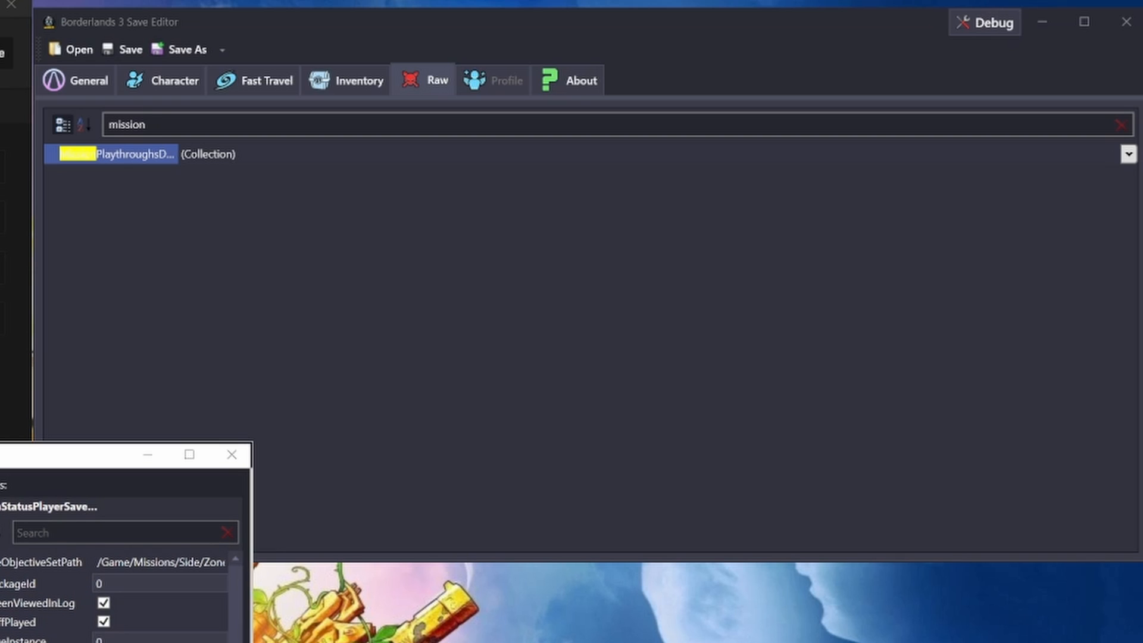
left_click(0, 560)
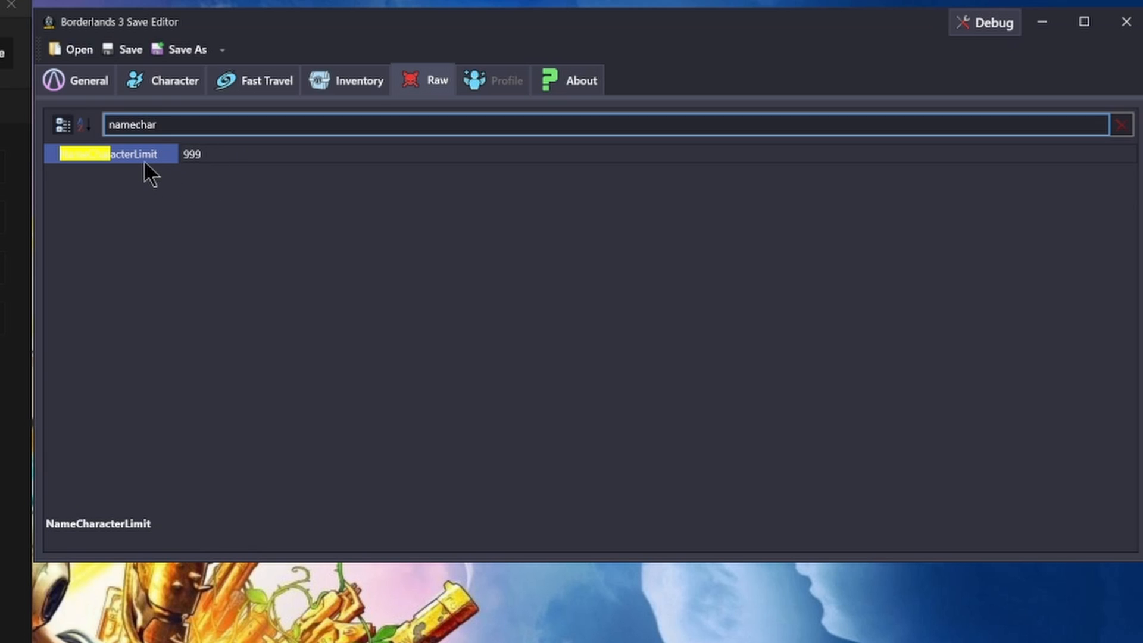
left_click(191, 155)
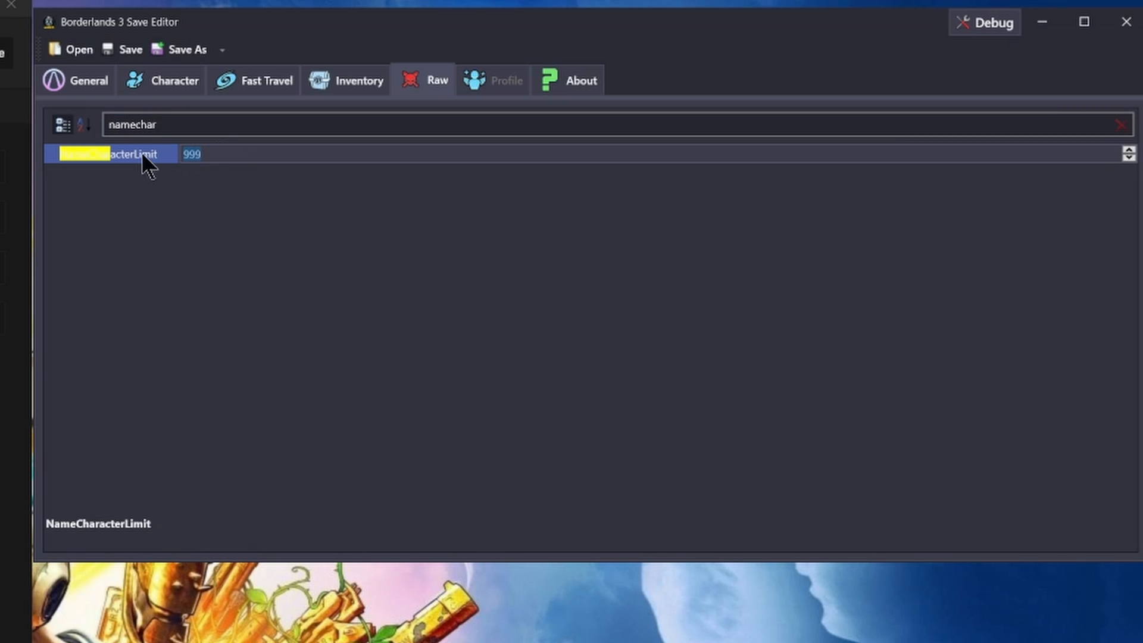
left_click(164, 123)
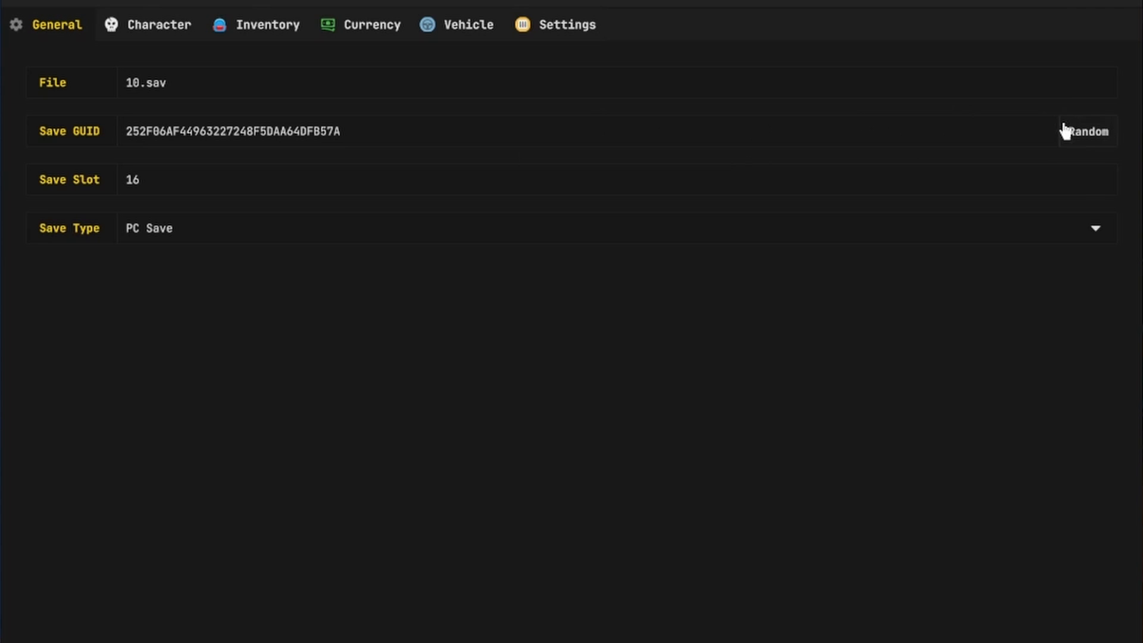
Switch to the other save editor holding 10.sav and generate a new random Save GUID
left_click(1076, 130)
left_click(1077, 131)
left_click(1078, 131)
left_click(1077, 131)
left_click(1076, 131)
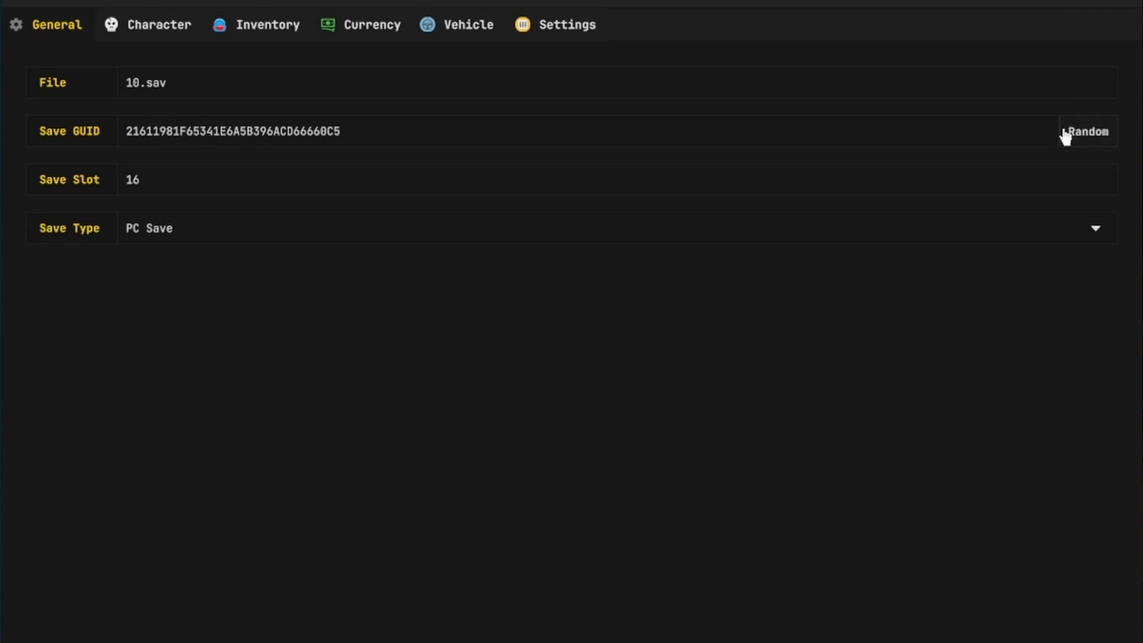
Review the save slot and save type options of 10.sav, and check the character's name field
left_click(270, 177)
left_click(262, 233)
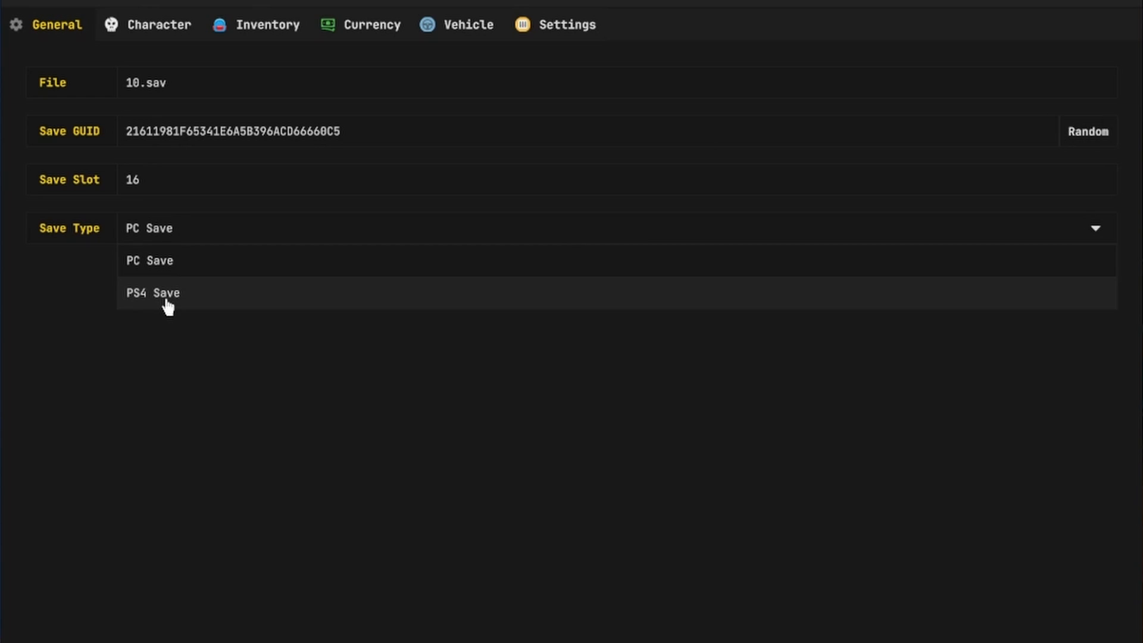
left_click(159, 24)
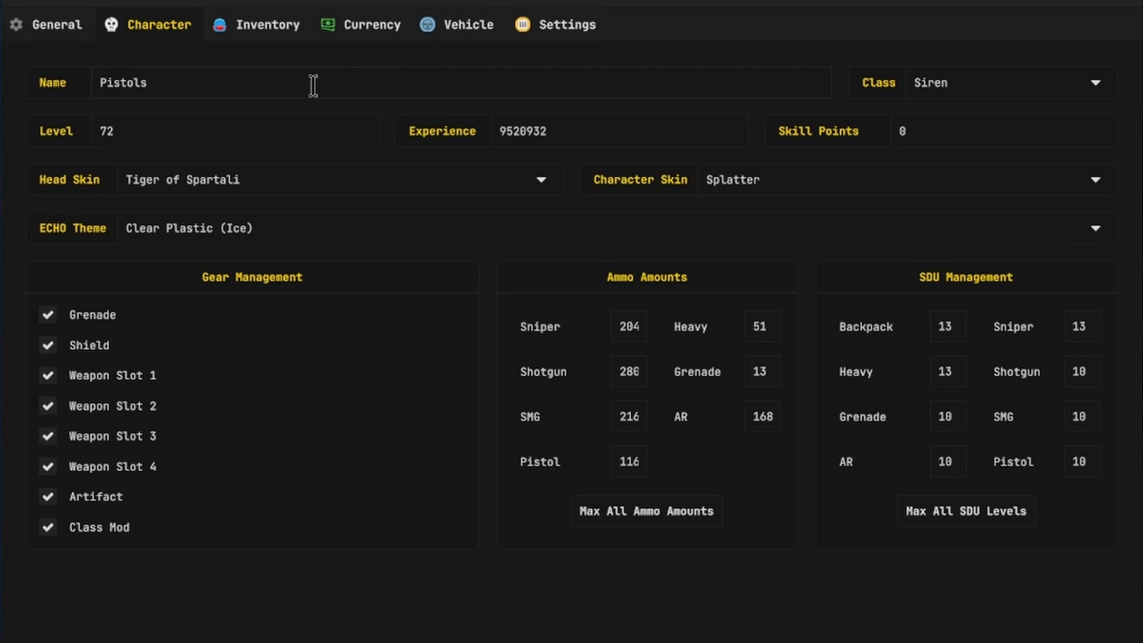
left_click_drag(273, 81, 325, 75)
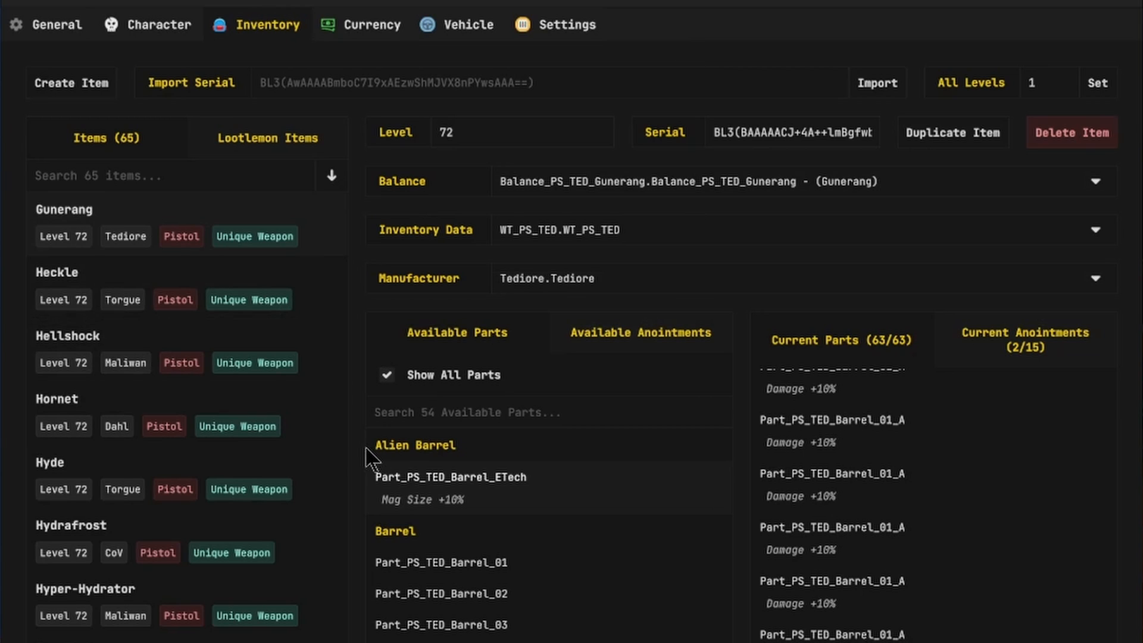
Examine the full list of current parts on the Gunerang pistol
scroll(924, 532, "up", 10)
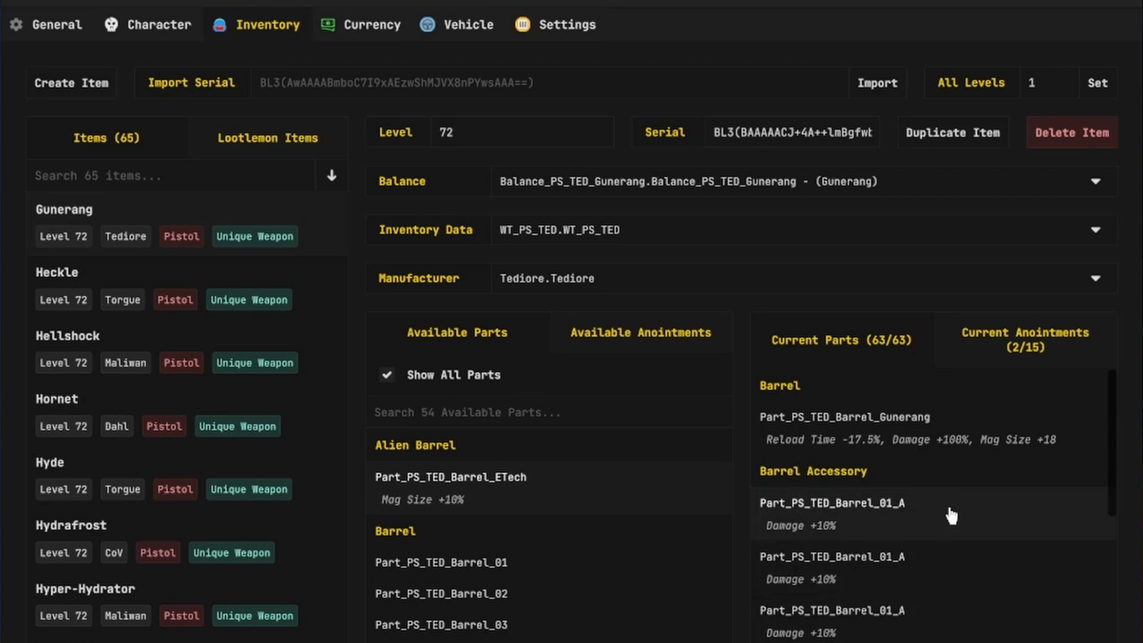
scroll(937, 545, "down", 10)
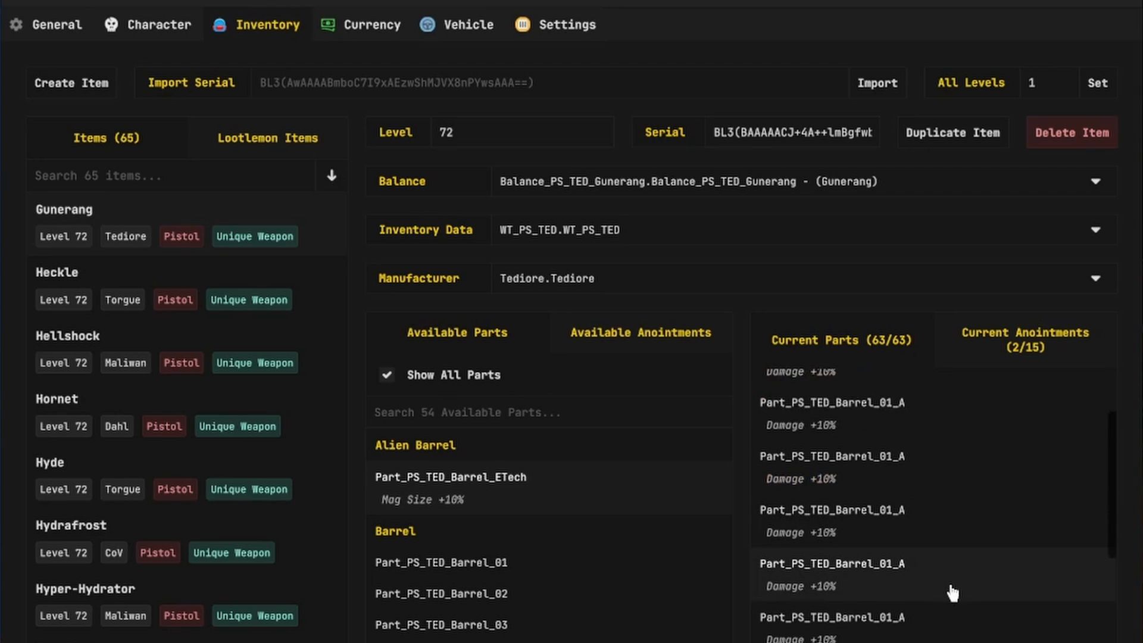
scroll(951, 606, "down", 2)
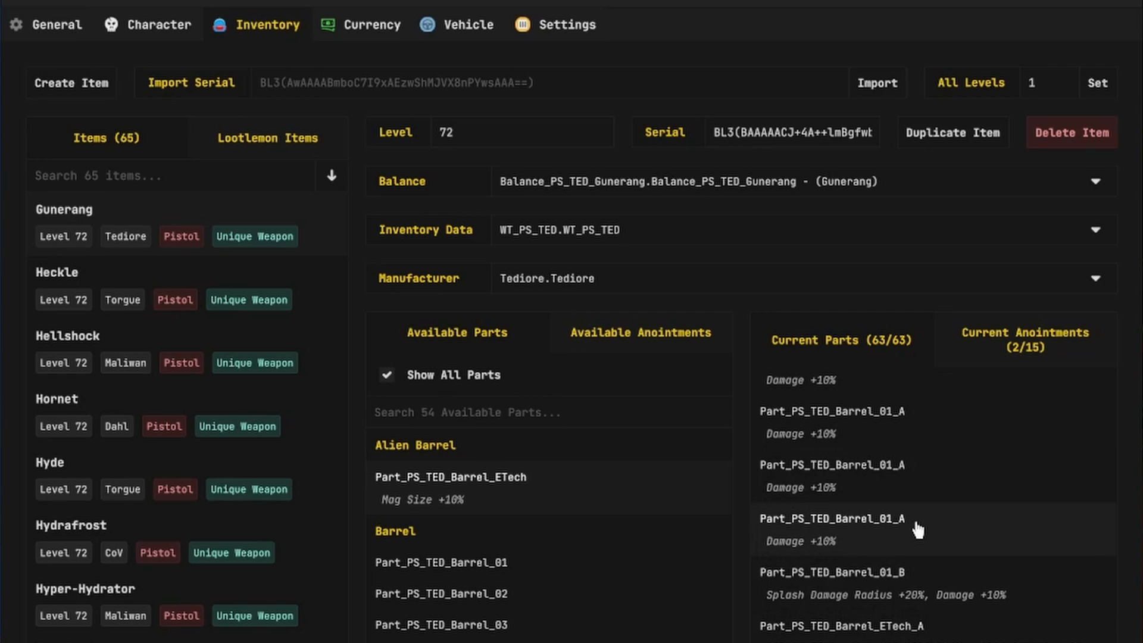
Search the Gunerang's available parts for "damage" and for "rec"
left_click(483, 418)
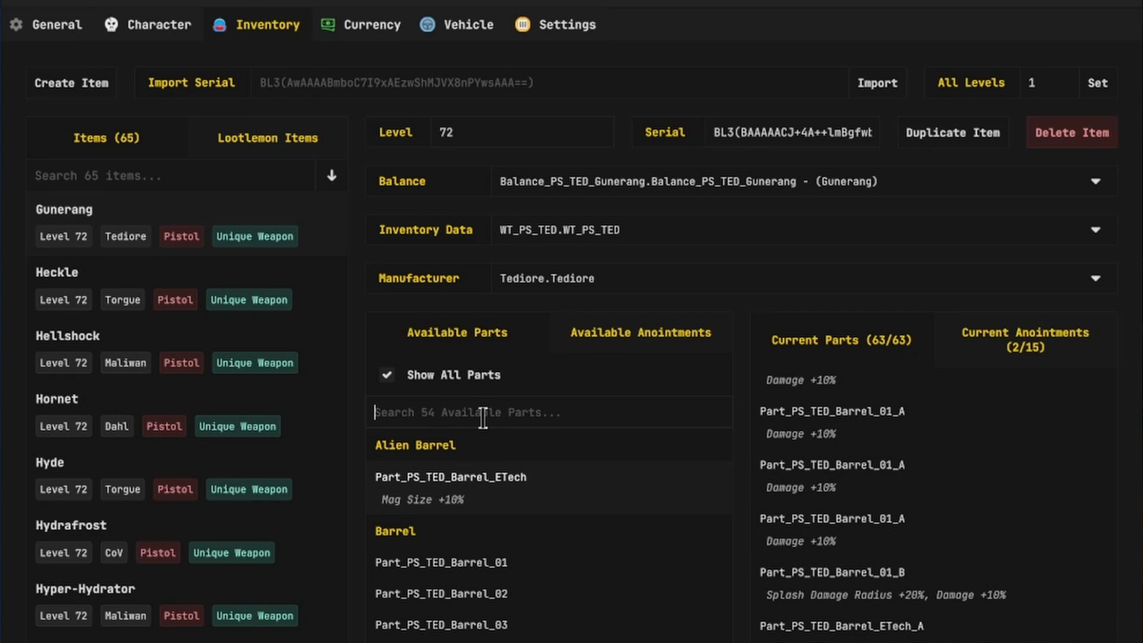
type("damage")
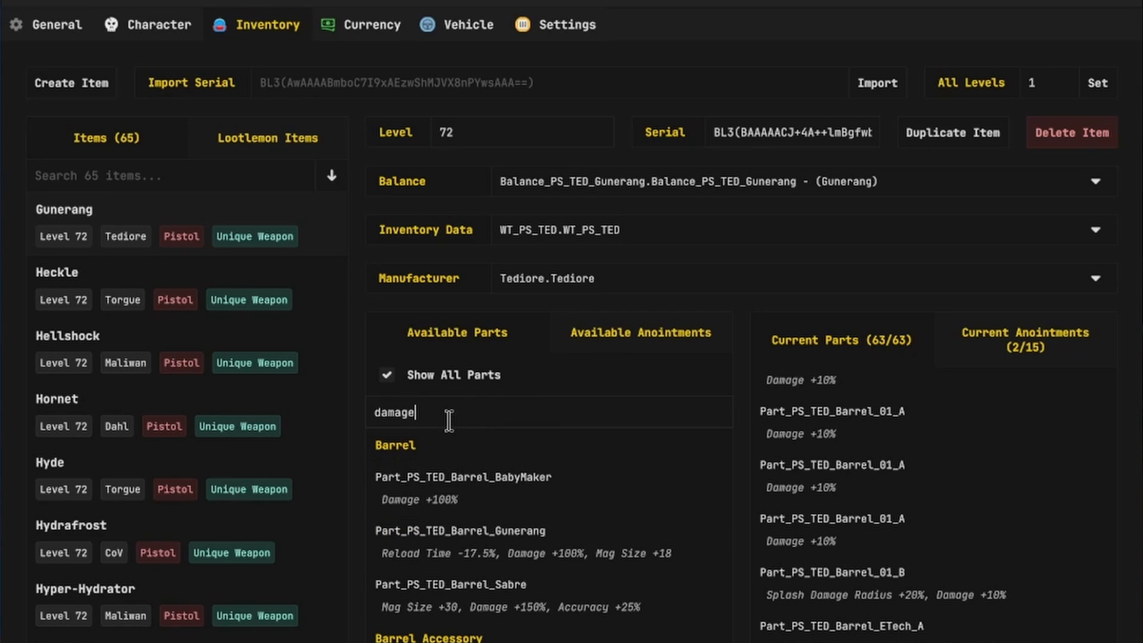
left_click_drag(449, 421, 331, 412)
type("re")
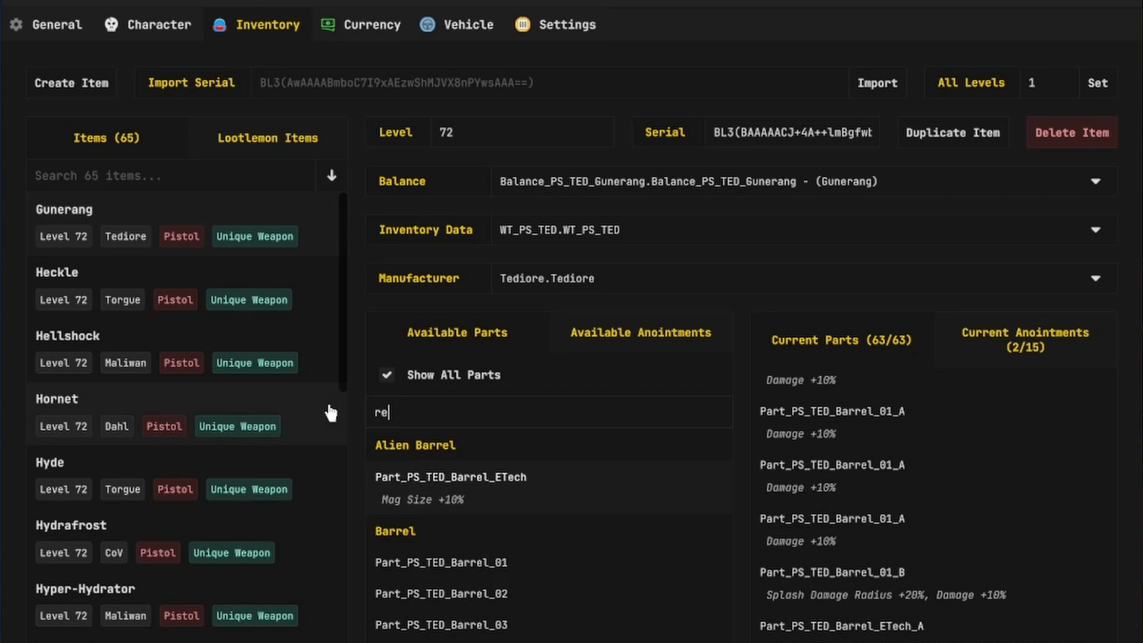
type("c")
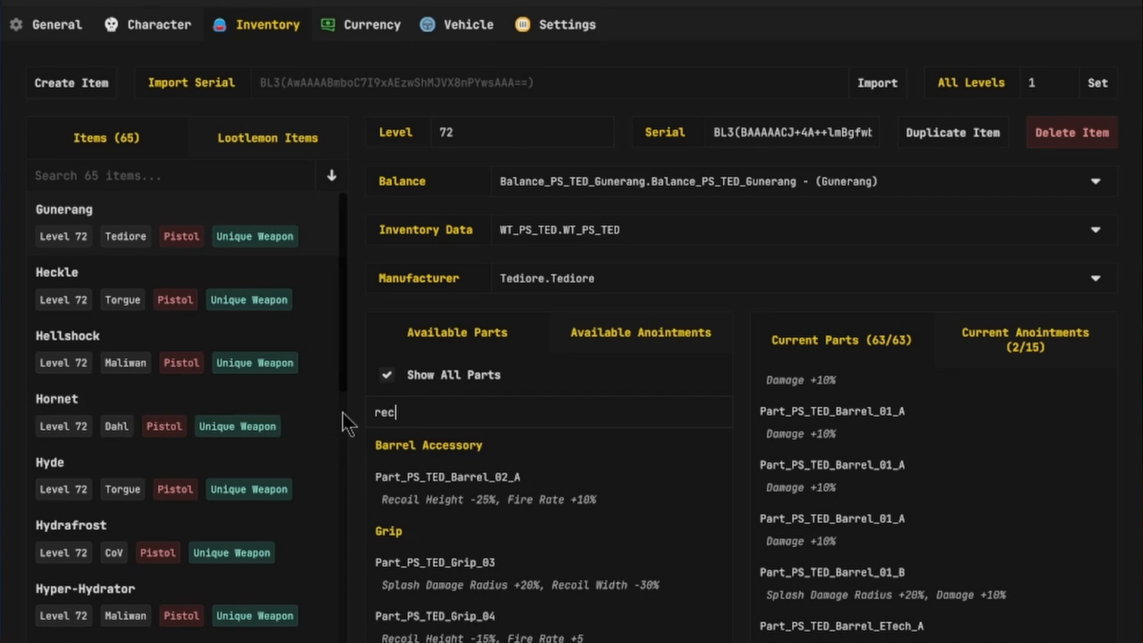
key("BackSpace")
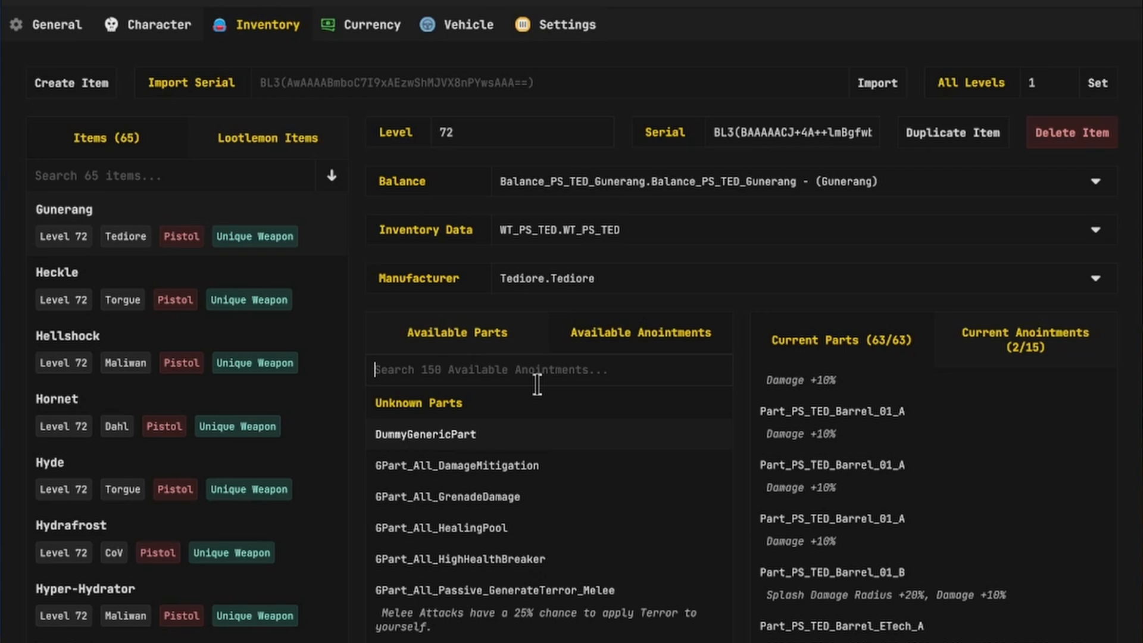
Search the Gunerang's available anointments for "damage", and clear the search
type("dama")
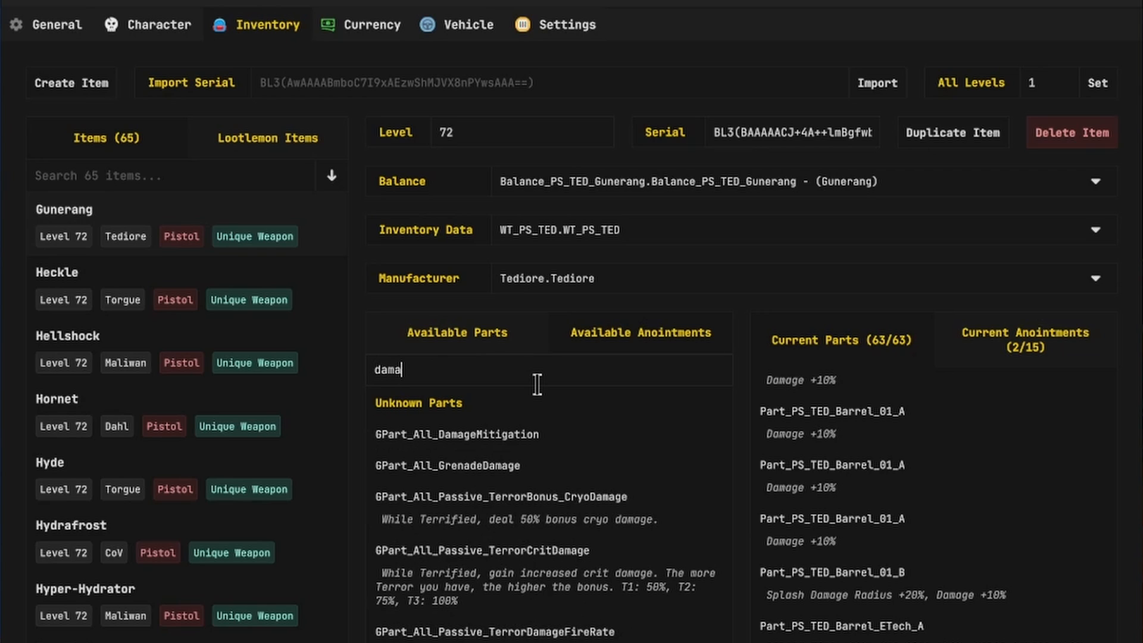
type("ge")
key("BackSpace")
key("BackSpace")
key("BackSpace")
key("BackSpace")
key("BackSpace")
key("BackSpace")
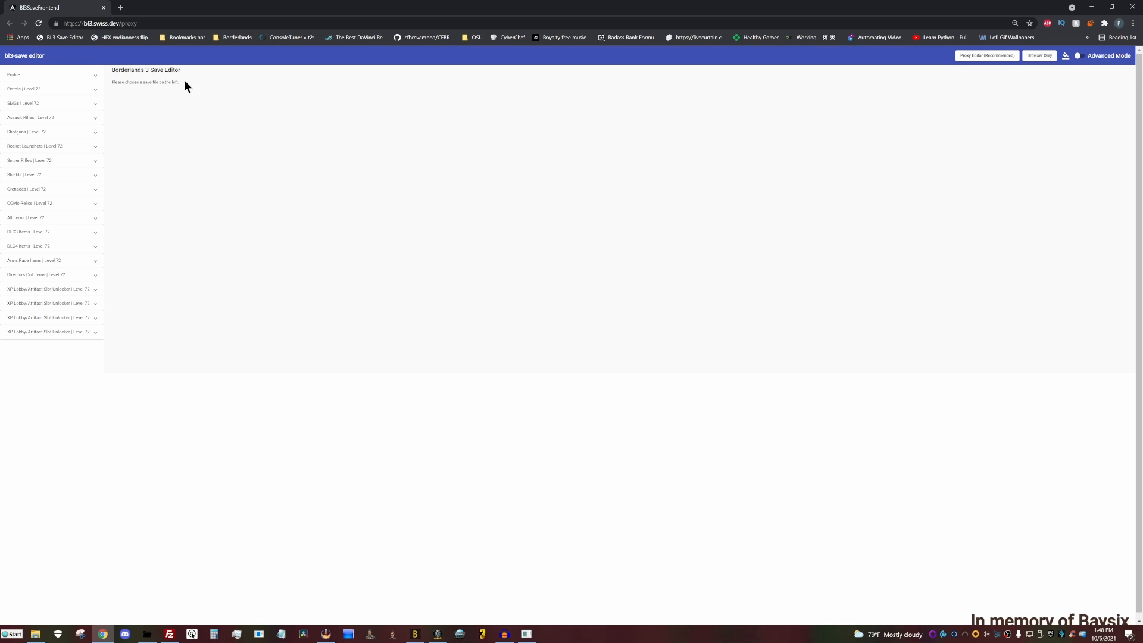
Switch to the bl3-save editor website and view the profile's guardian rank, citizen science and currency settings
left_click(59, 76)
left_click(64, 95)
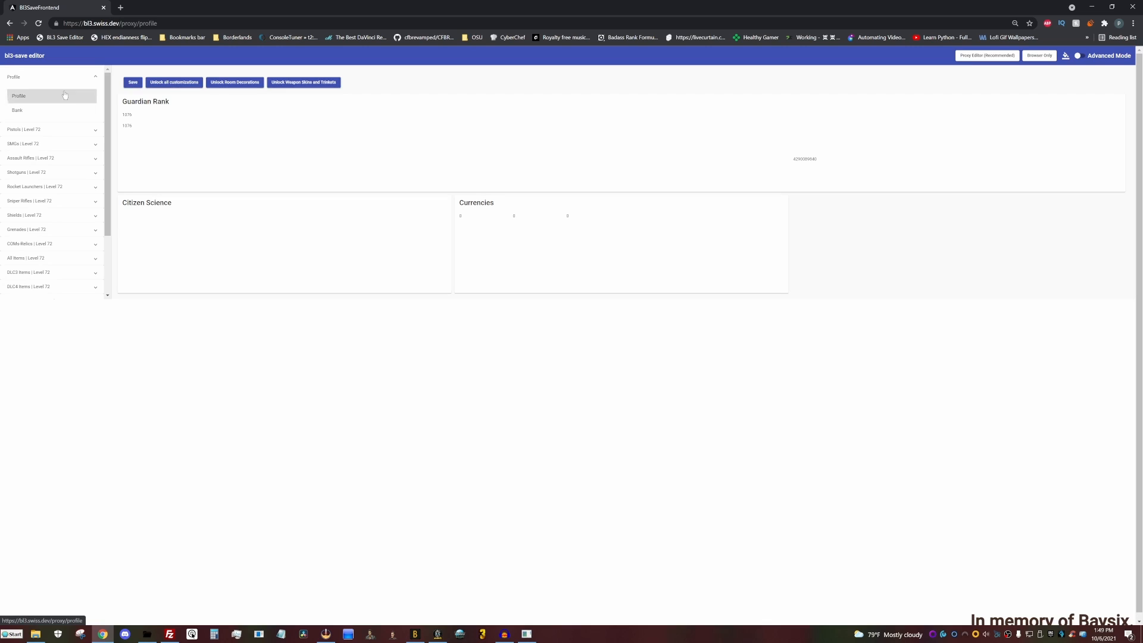
left_click(153, 114)
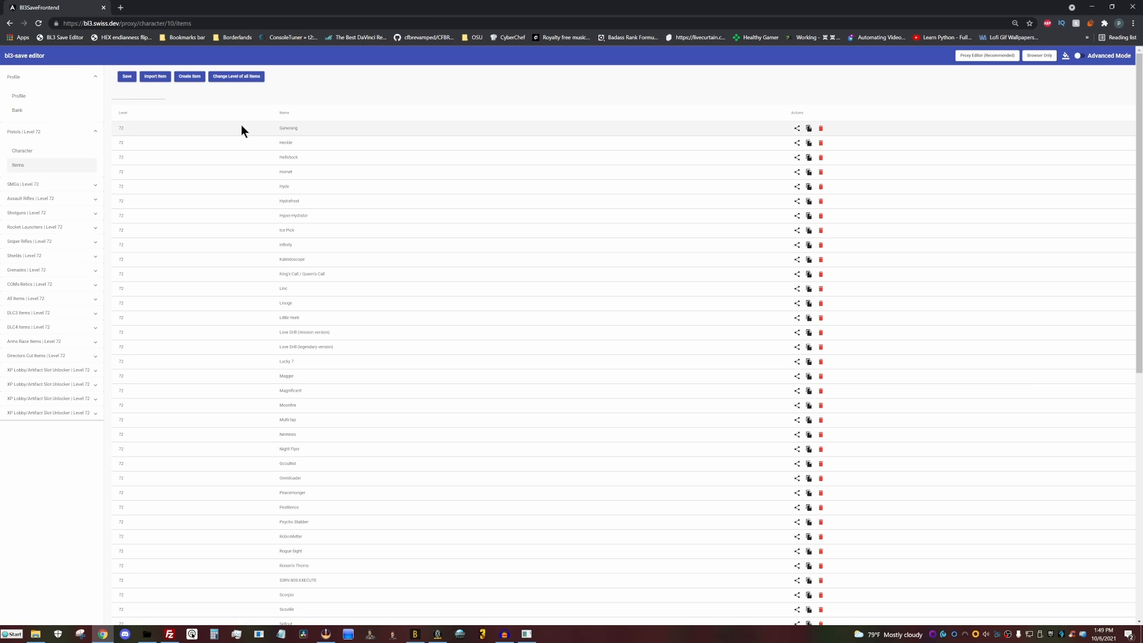
Open the Gunerang in the Pistols save's items, review its parts, and try moving a current part higher in the list
left_click(242, 127)
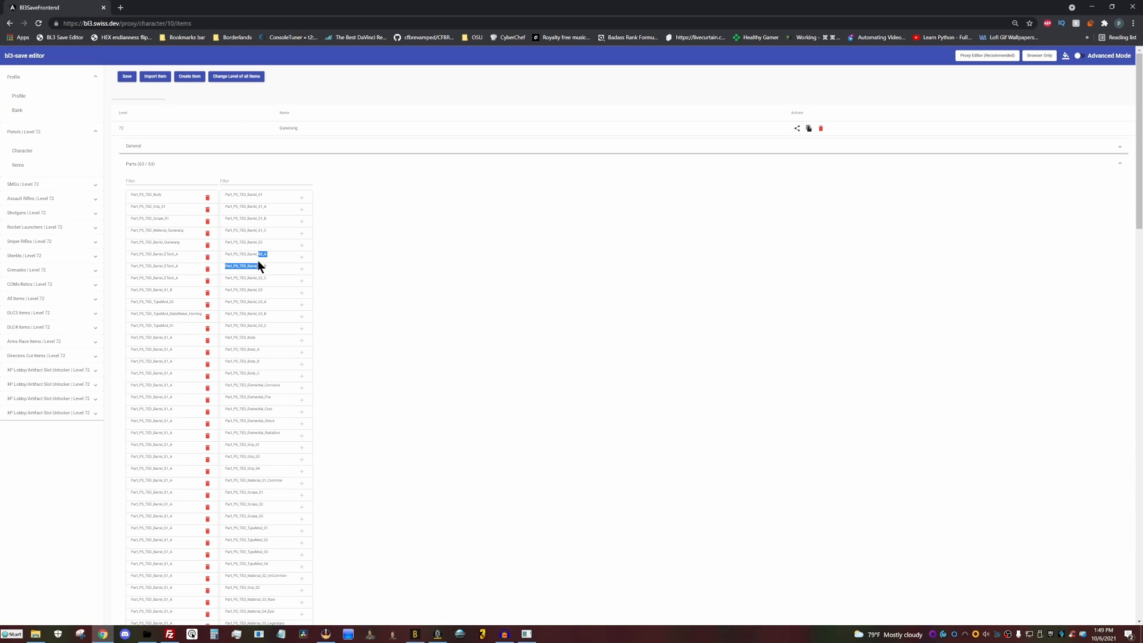
left_click_drag(270, 268, 223, 266)
left_click(254, 175)
scroll(148, 286, "down", 10)
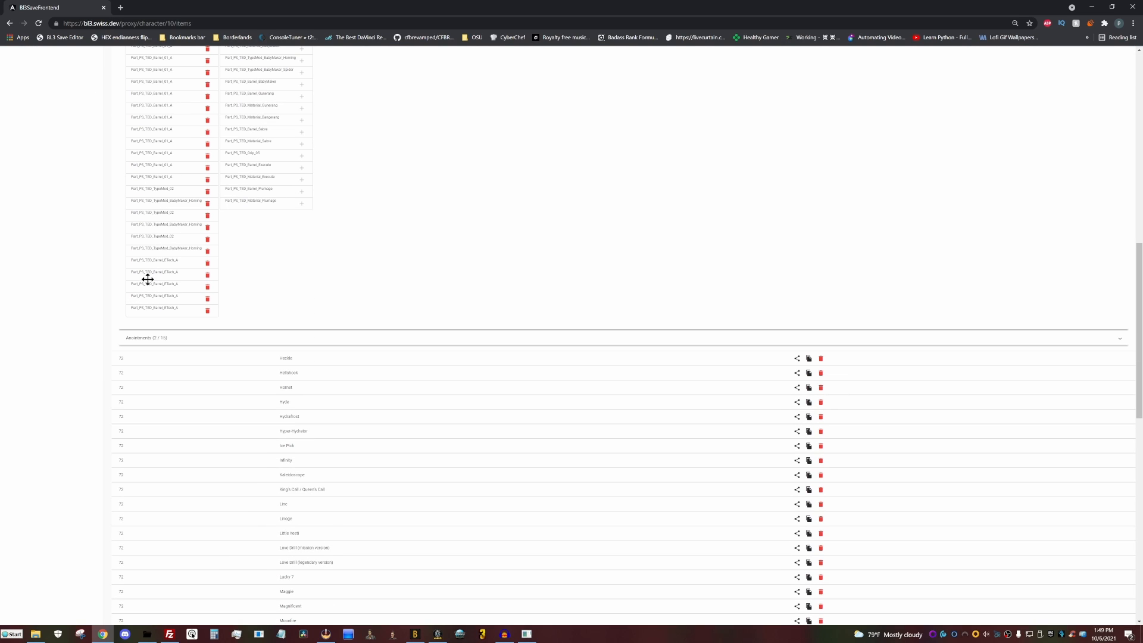
scroll(158, 251, "up", 6)
left_click_drag(157, 271, 158, 202)
scroll(152, 221, "up", 3)
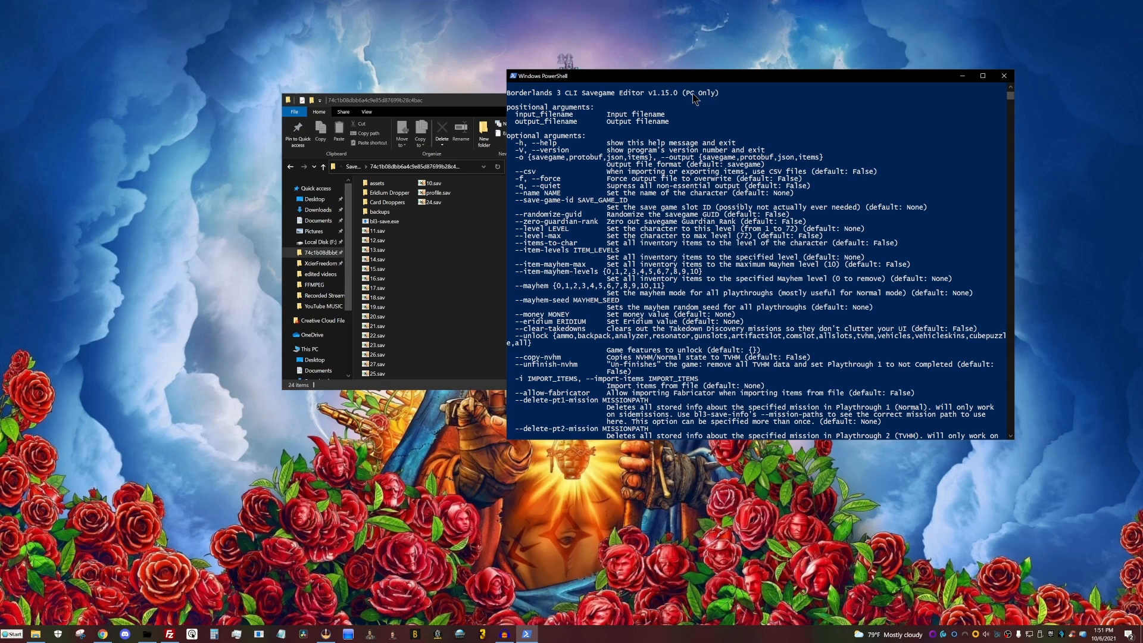
Switch to PowerShell to view the Borderlands 3 CLI Savegame Editor help, and locate the exported items.csv in the save folder
mouse_move(683, 94)
left_mouse_down()
mouse_move(715, 96)
mouse_move(684, 95)
left_mouse_up()
left_click(716, 95)
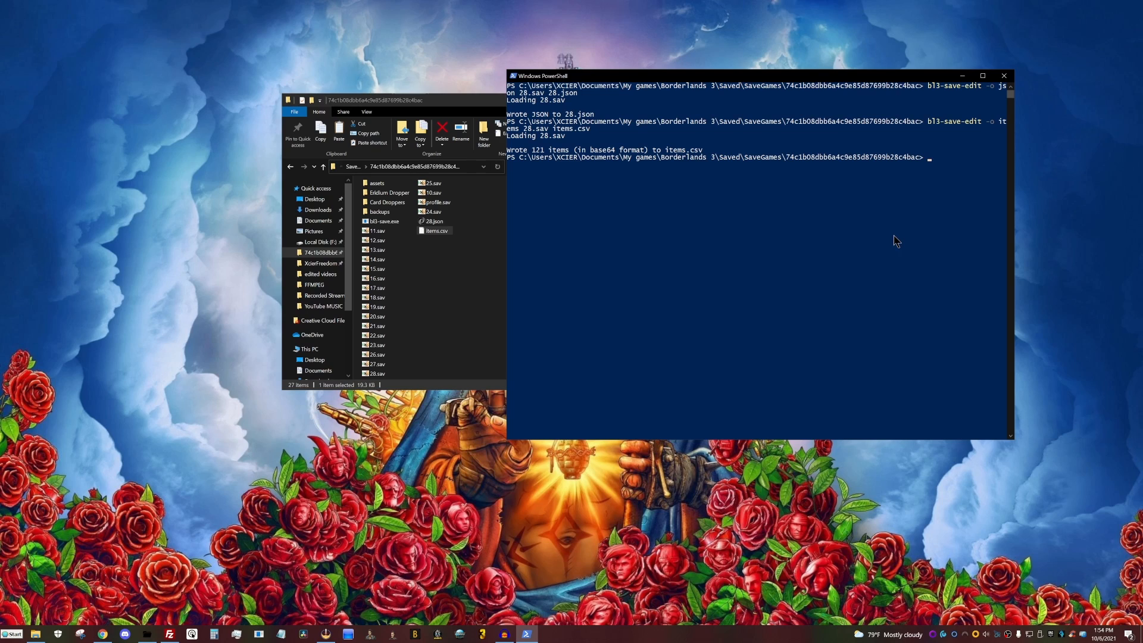
left_click(475, 245)
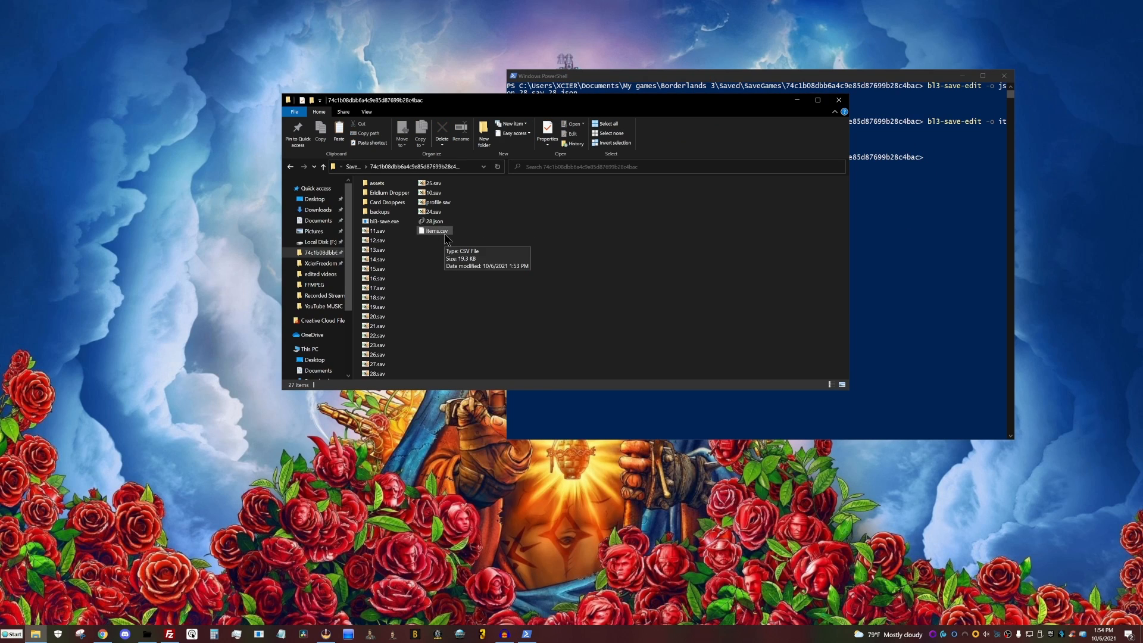
Open 28.json in JSONedit, look over its save data, and copy the entire contents into a new Notepad++ document
left_click(437, 223)
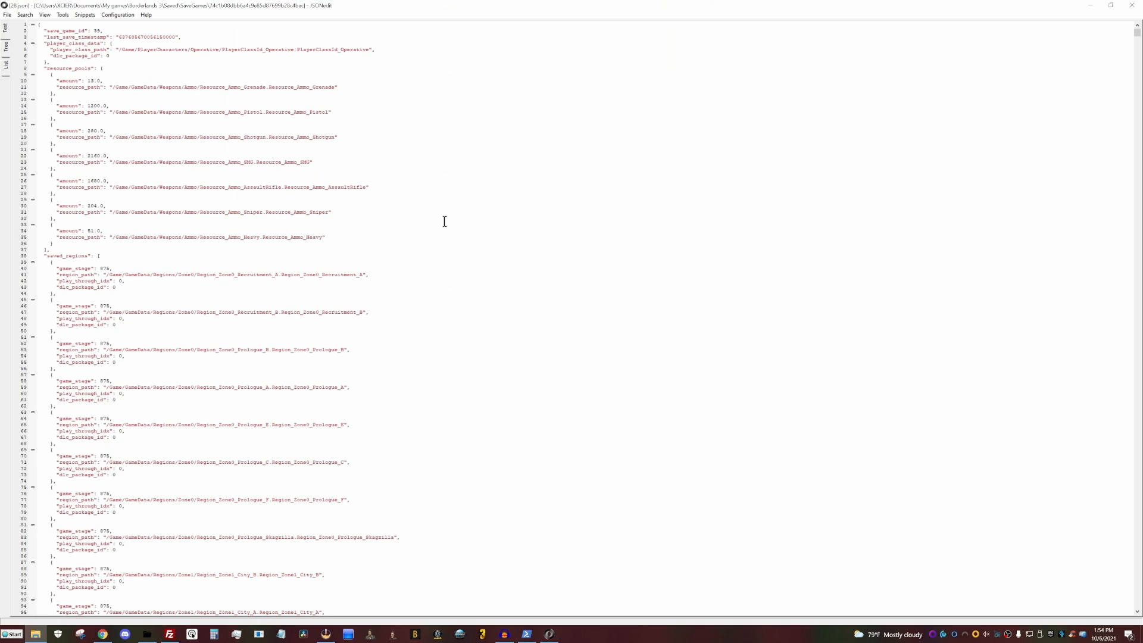
scroll(431, 126, "down", 10)
scroll(433, 128, "down", 8)
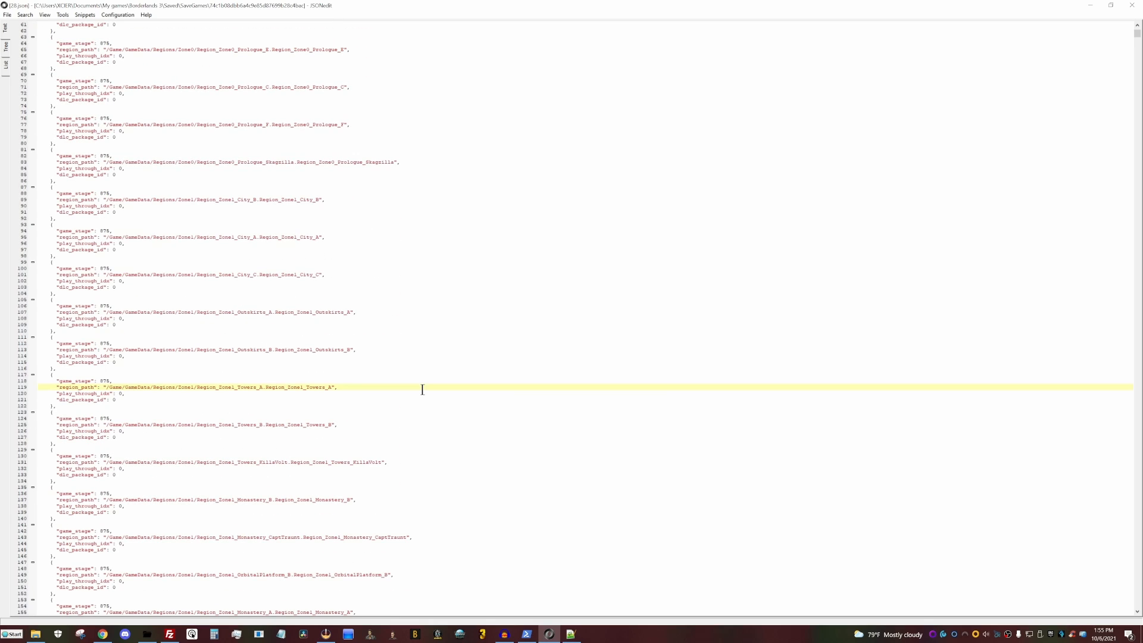
key("ctrl+a")
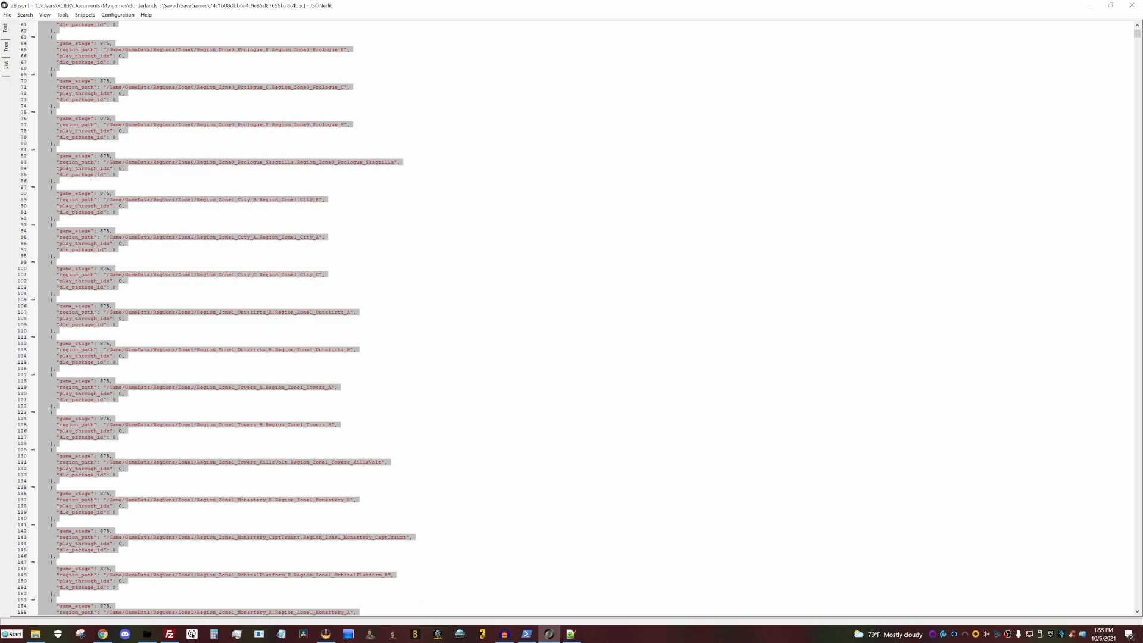
key("ctrl+c")
key("ctrl+v")
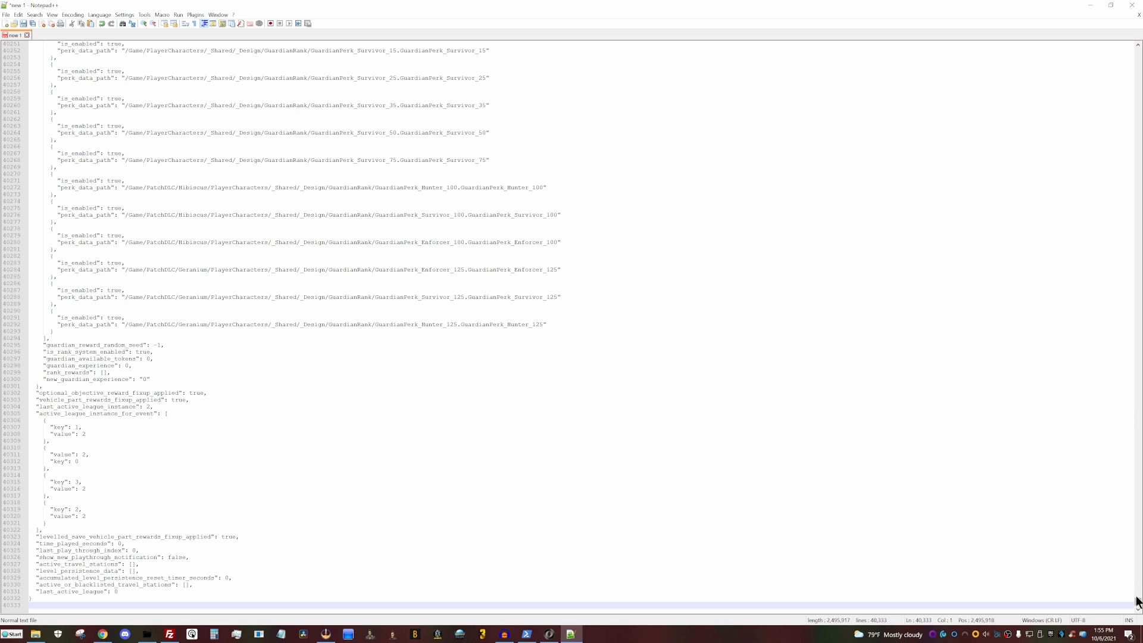
Replace every "game_stage": 875, entry in the copied save data with "game_stage": 8800,
left_click_drag(1138, 603, 1137, 56)
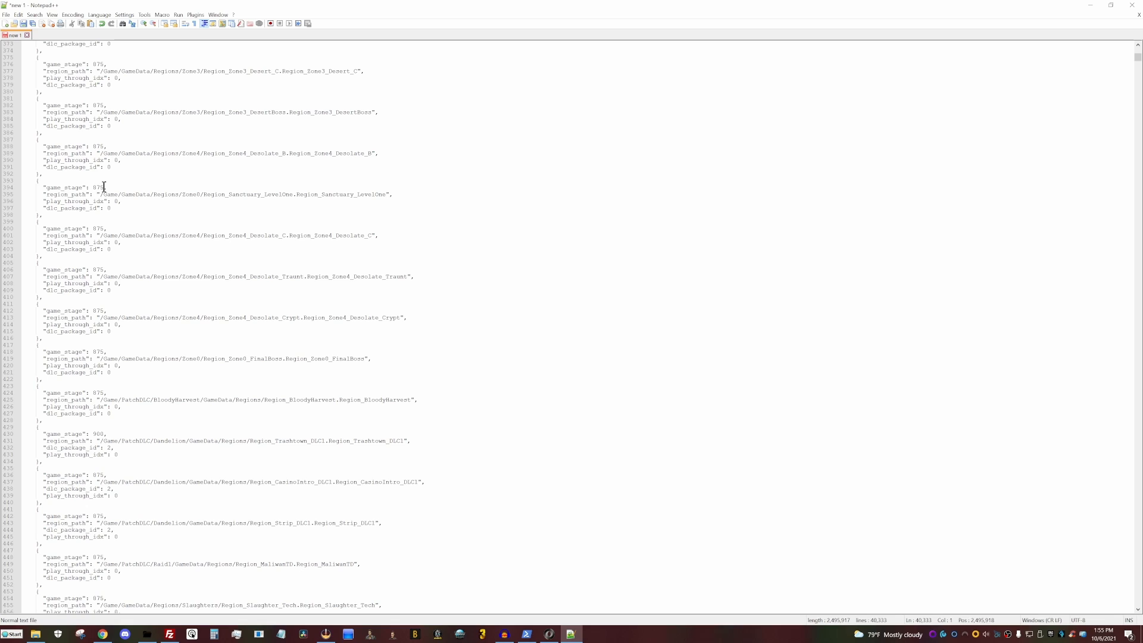
left_click_drag(99, 187, 43, 189)
key("ctrl+h")
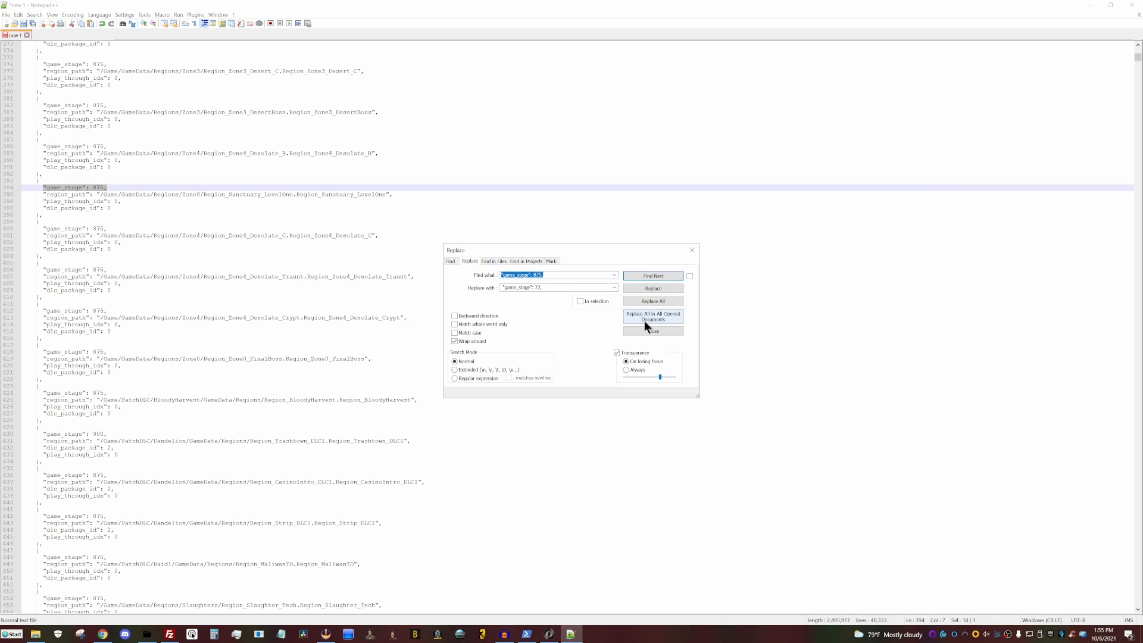
left_click(570, 287)
key("ctrl+a")
key("ctrl+v")
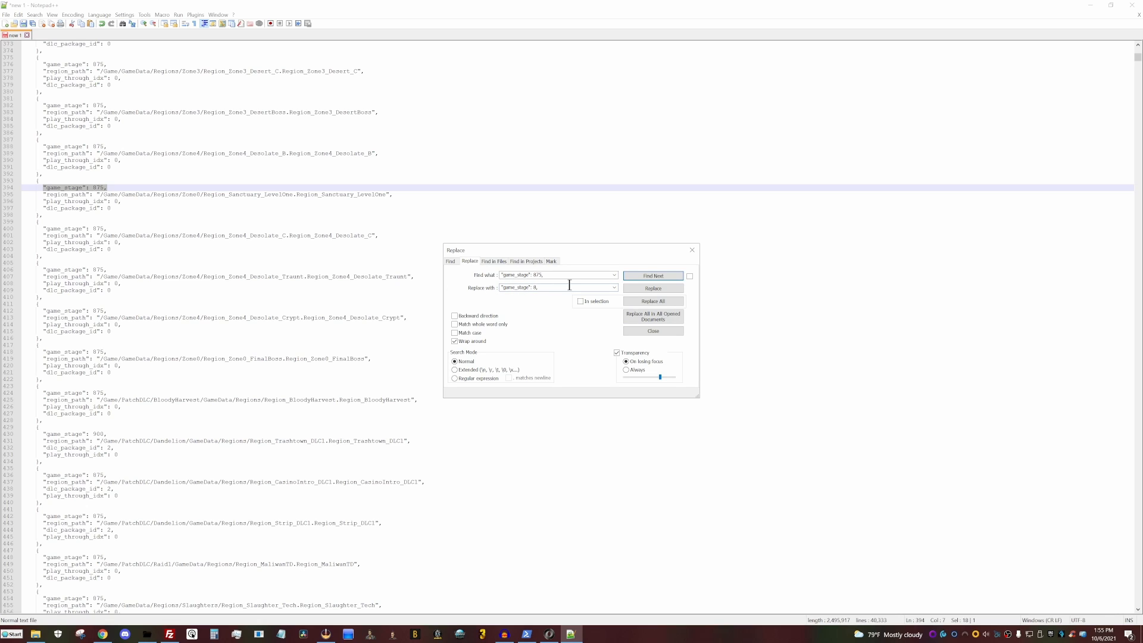
type("800,")
left_click(655, 303)
left_click(692, 250)
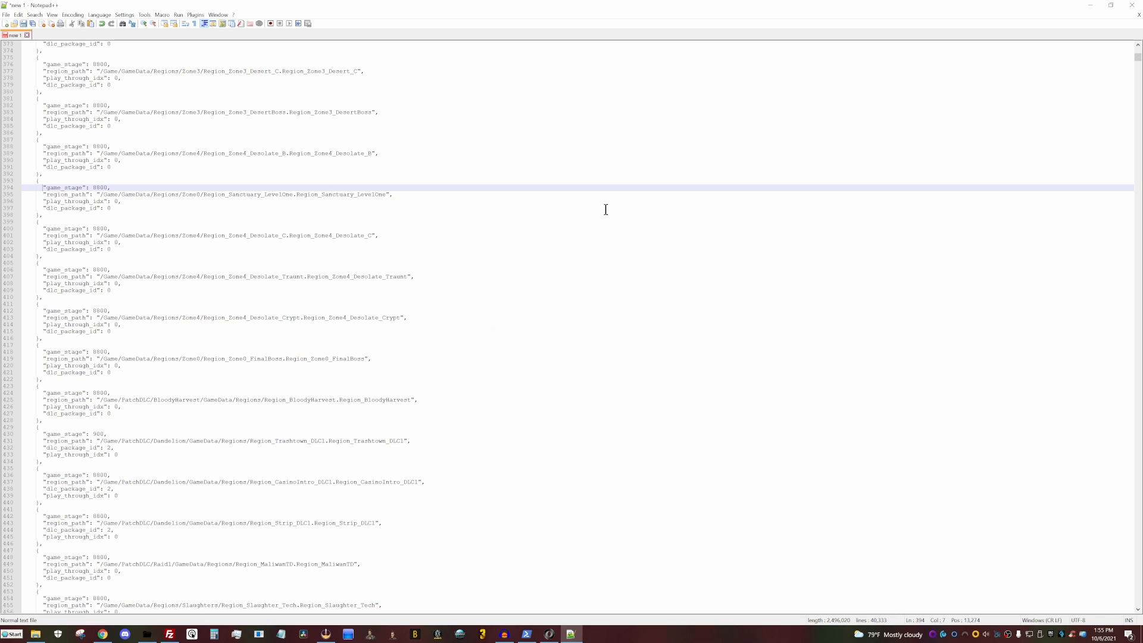
Copy the edited text over the whole contents of 28.json in JSONedit and close the file
key("ctrl+a")
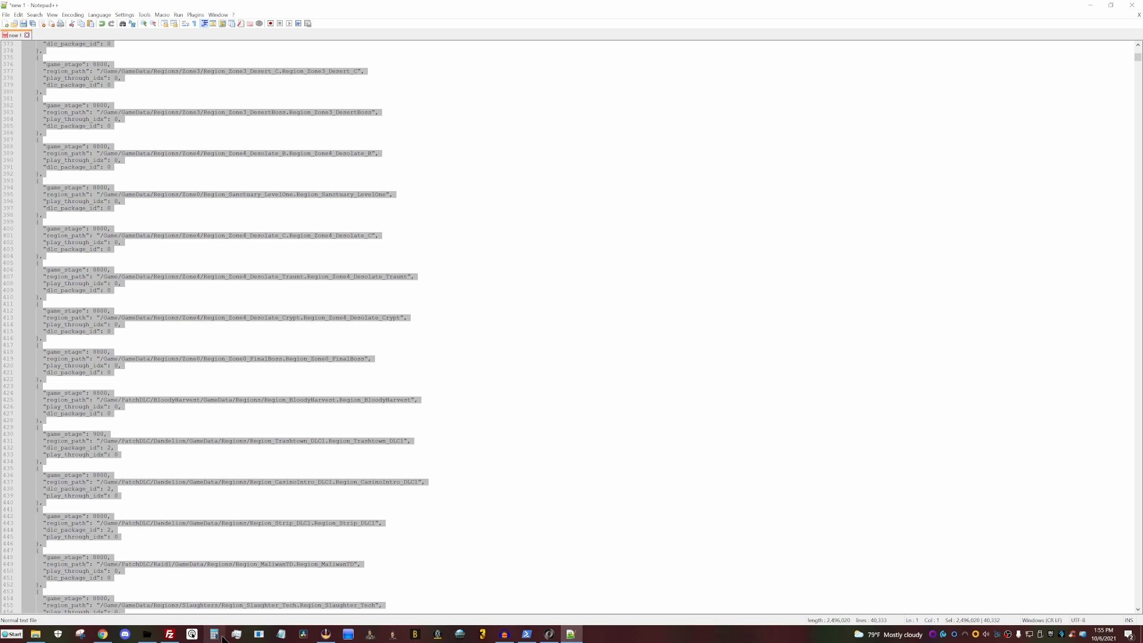
left_click(549, 634)
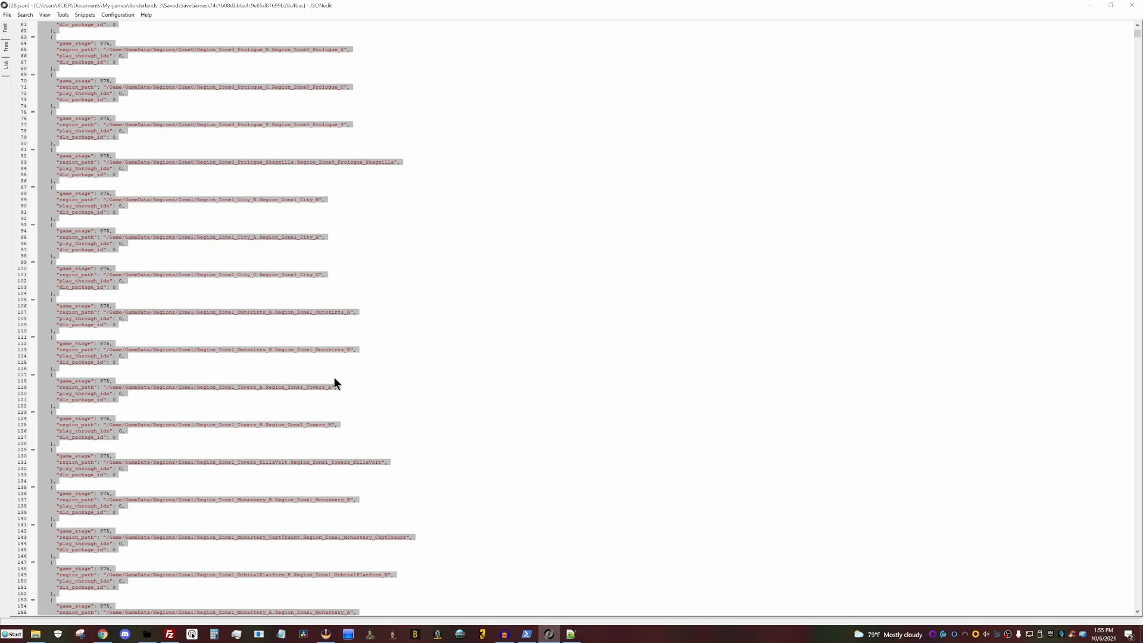
key("ctrl+v")
key("ctrl+a")
key("ctrl+v")
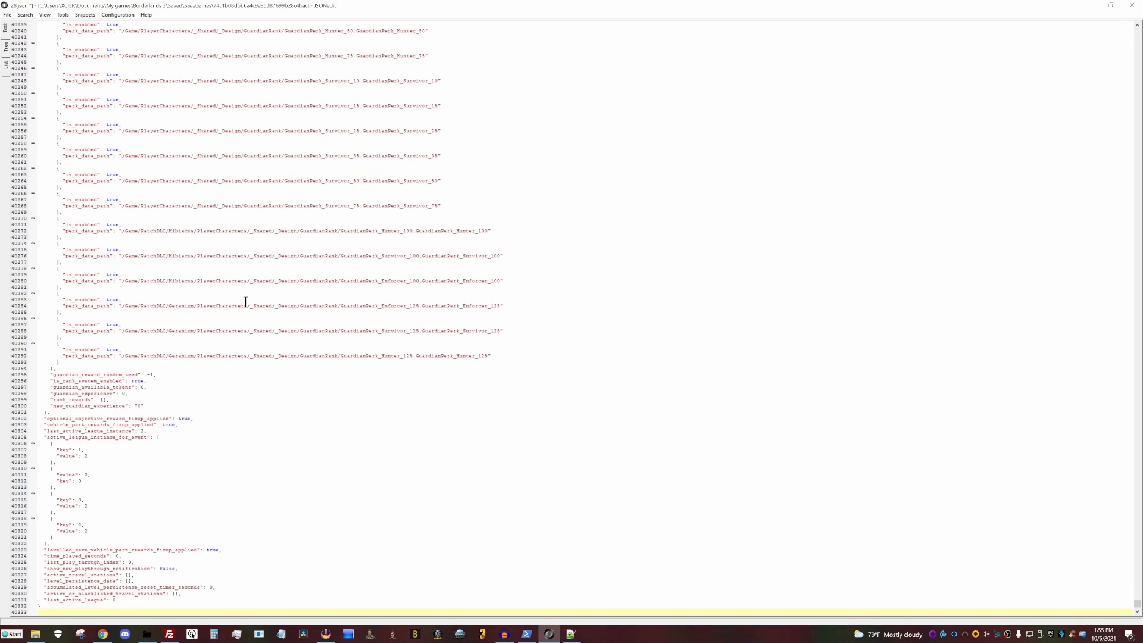
left_click(1132, 5)
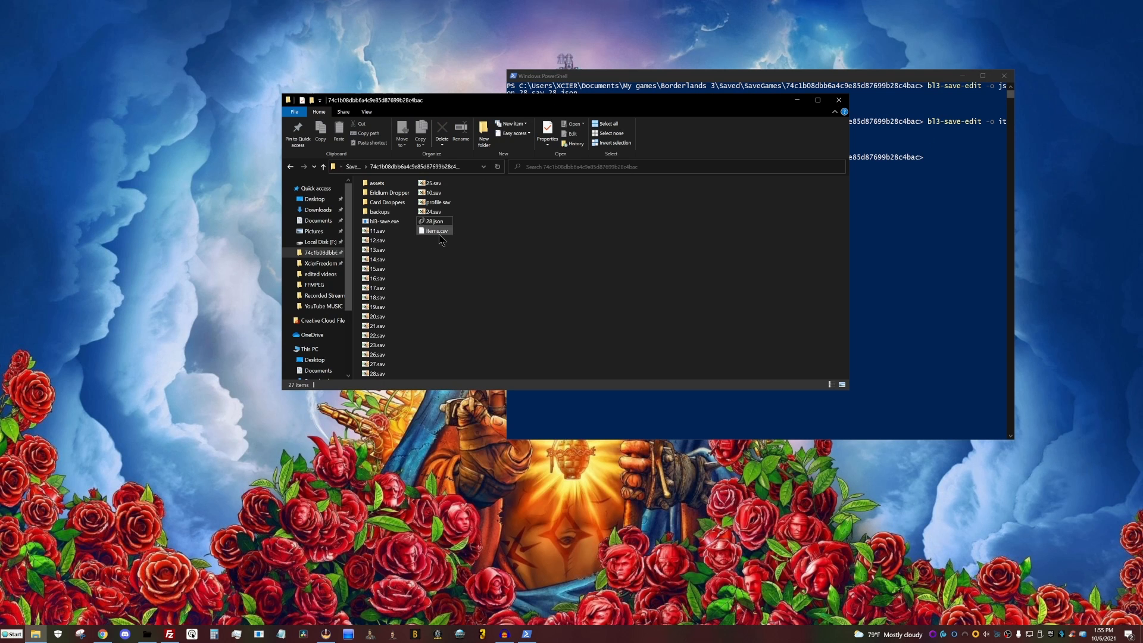
Open items.csv in Notepad++ and examine the exported item names and their serial codes
left_click(438, 233)
double_click(438, 232)
double_click(541, 222)
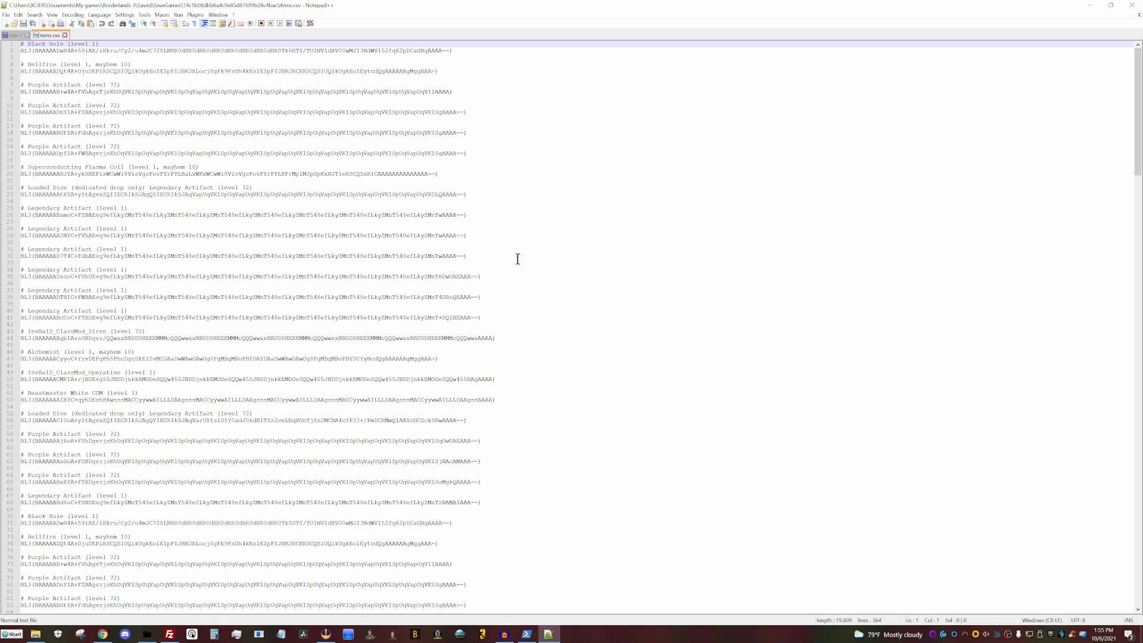
left_click_drag(481, 58, 20, 52)
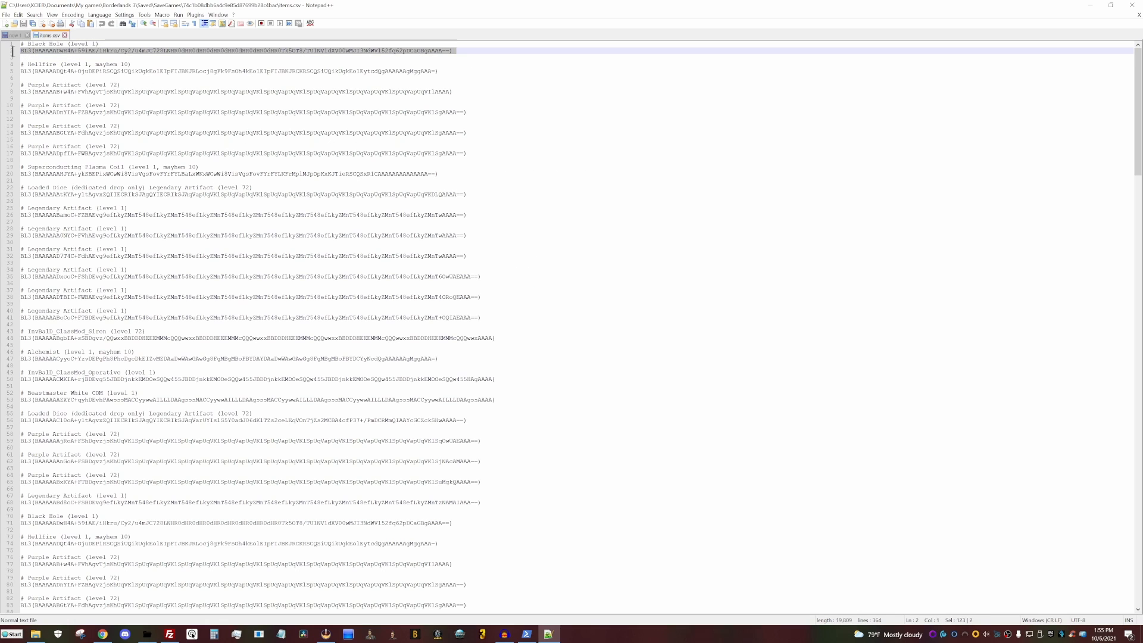
left_click(427, 58)
left_click_drag(221, 175, 205, 168)
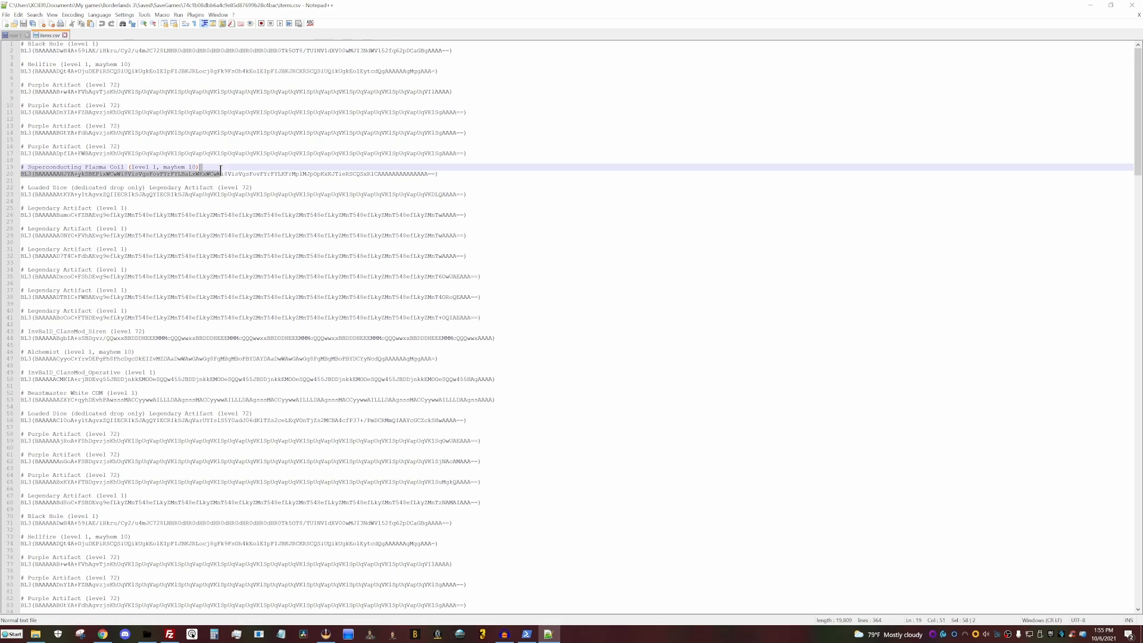
left_click(139, 168)
mouse_move(128, 168)
left_mouse_down()
mouse_move(184, 167)
mouse_move(132, 166)
left_mouse_up()
left_click_drag(477, 195, 2, 195)
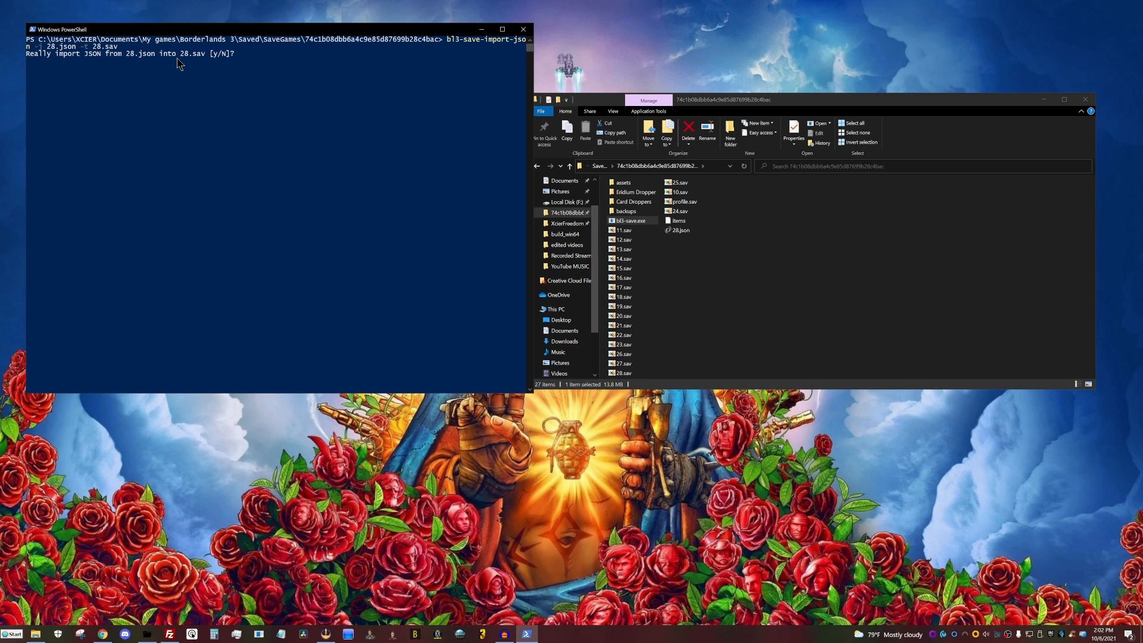
Confirm importing 28.json into 28.sav in PowerShell, and edit the recalled import command to target 29.sav
type("y")
key("Return")
key("Up")
key("Left")
key("Left")
key("Left")
key("Left")
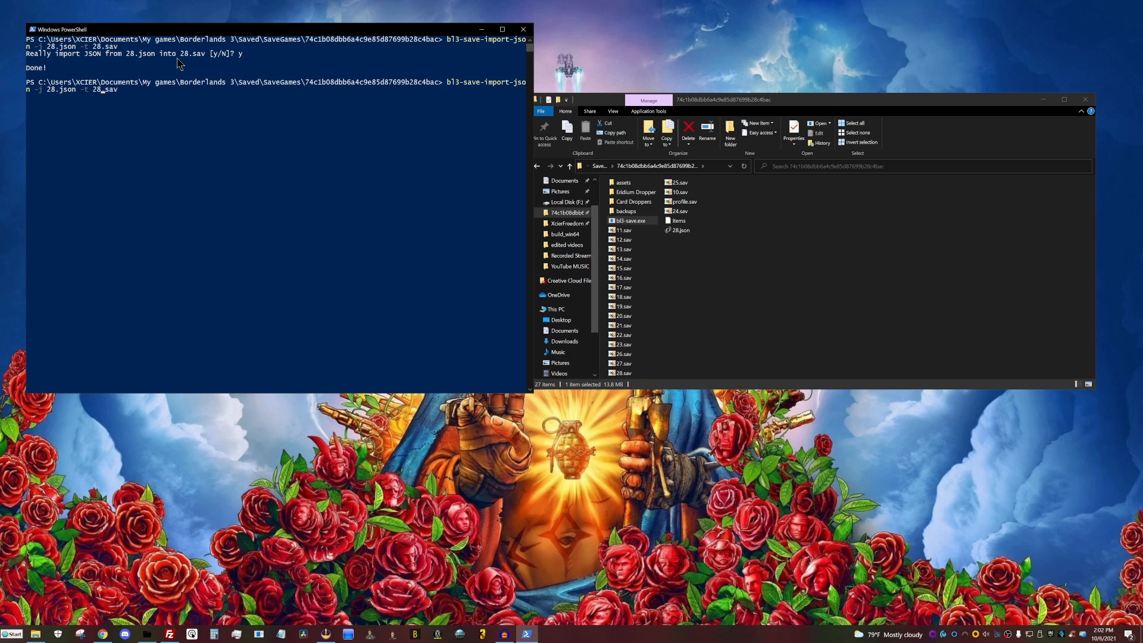
key("BackSpace")
type("9")
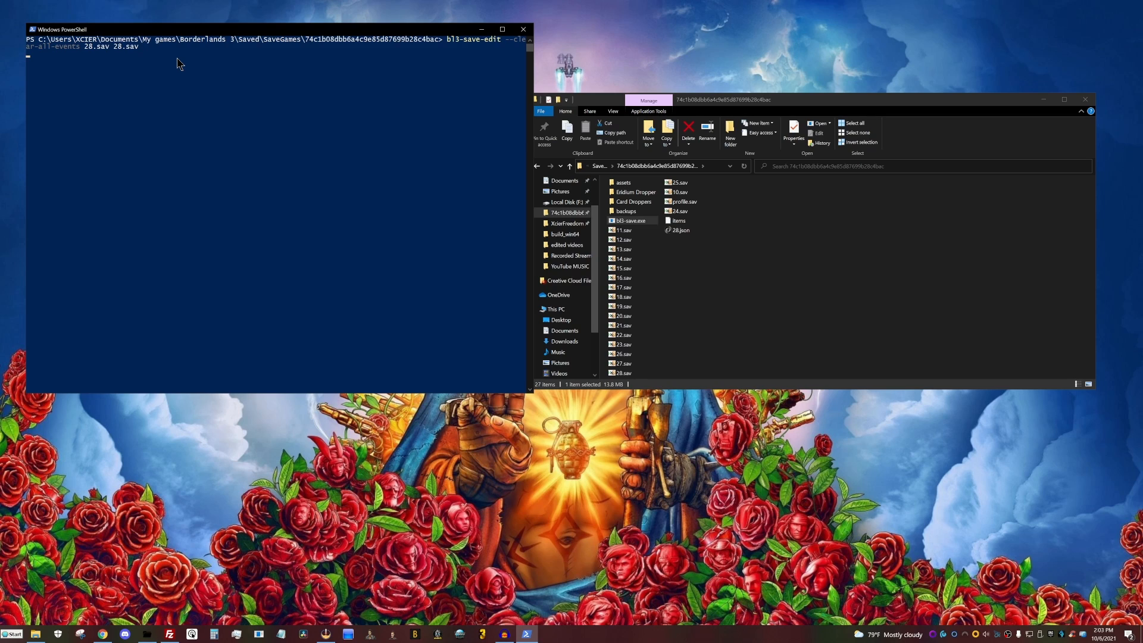
Confirm overwriting 28.sav with bl3-save-edit for both the --clear-all-events and --unlock all changes
type("y")
key("Return")
key("Return")
type("y")
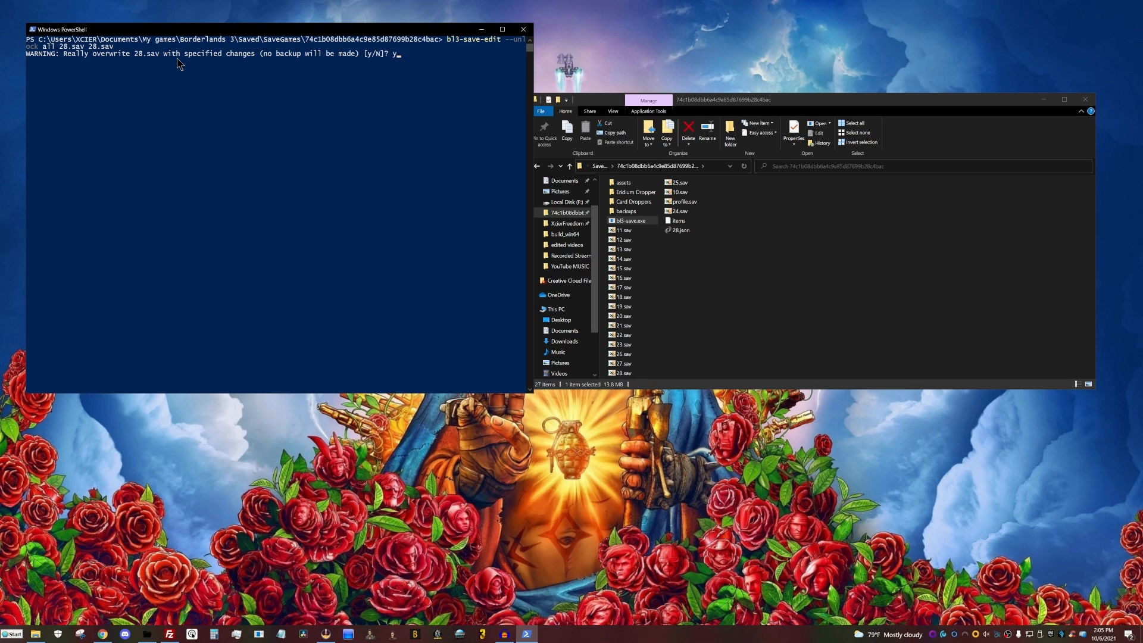
key("Return")
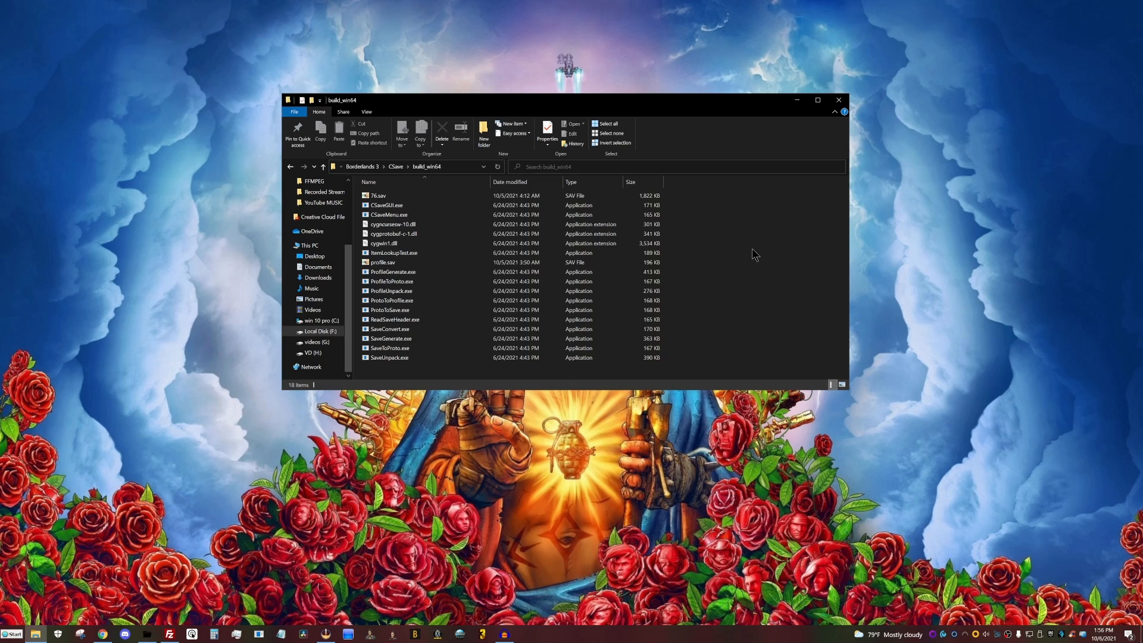
Open PowerShell in the CSave build_win64 folder and begin a command that calls SaveConvert.exe by its full path
right_click(753, 250, "shift")
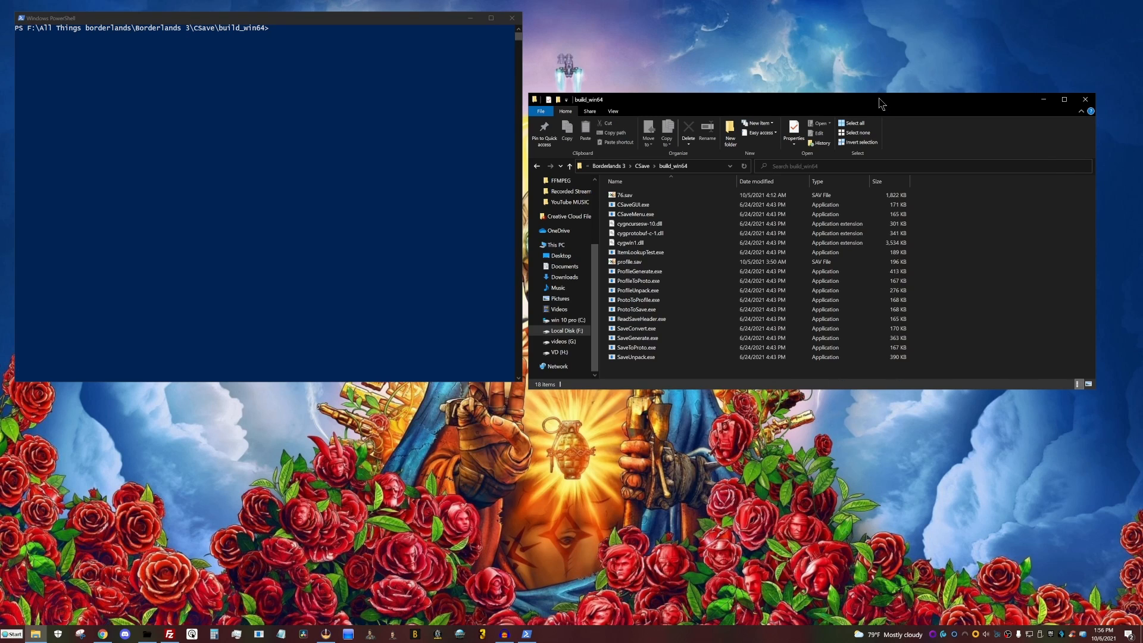
left_click(412, 246)
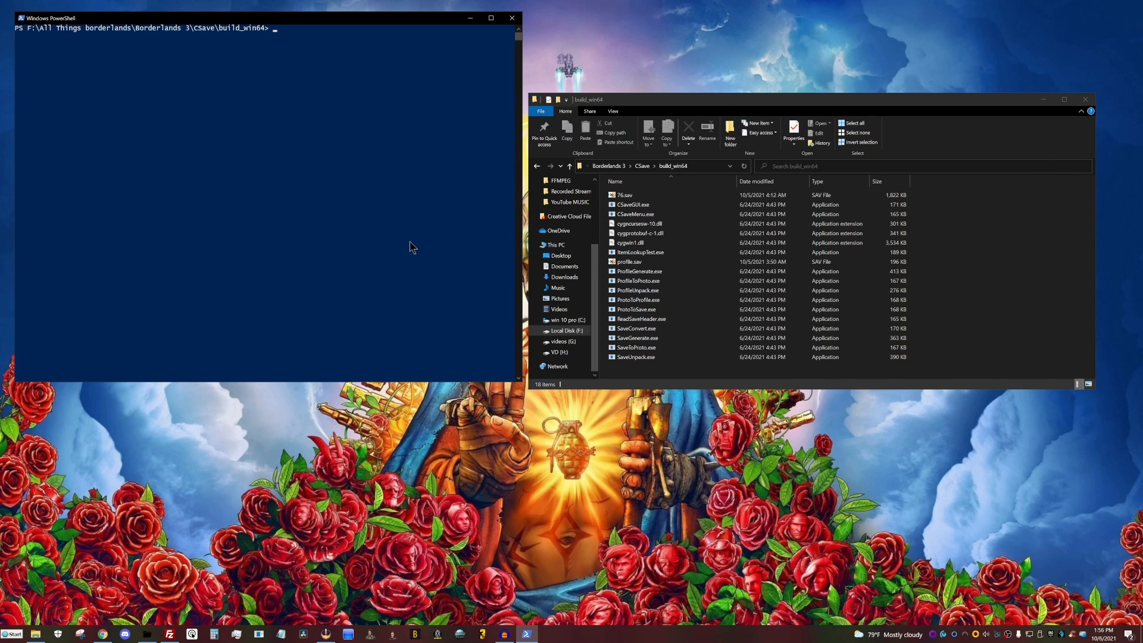
type("&")
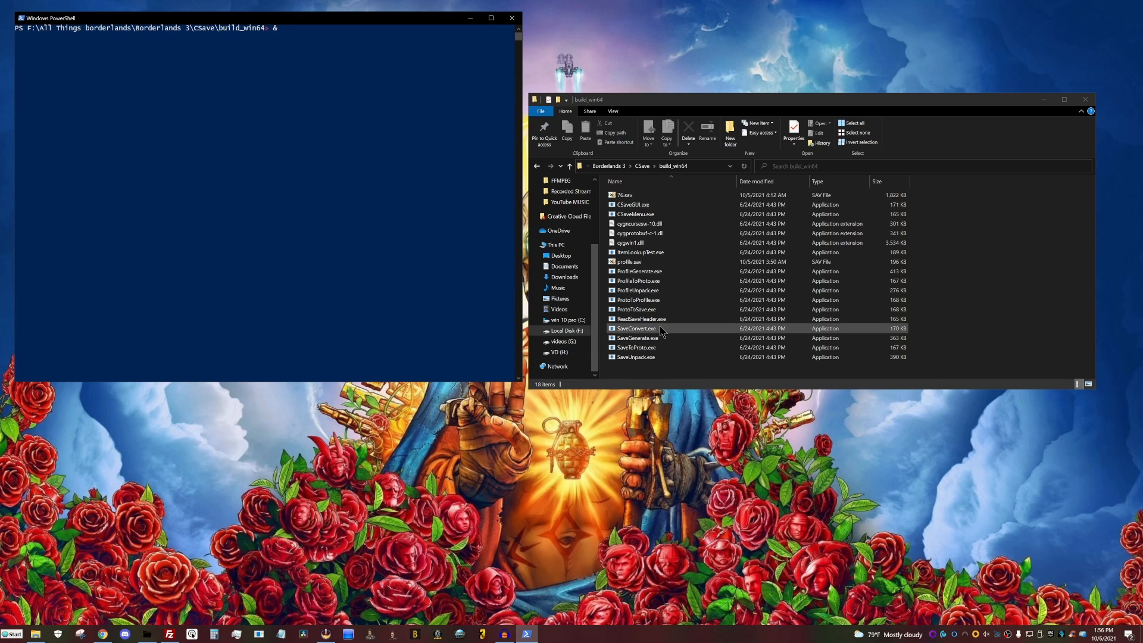
left_click_drag(661, 331, 427, 214)
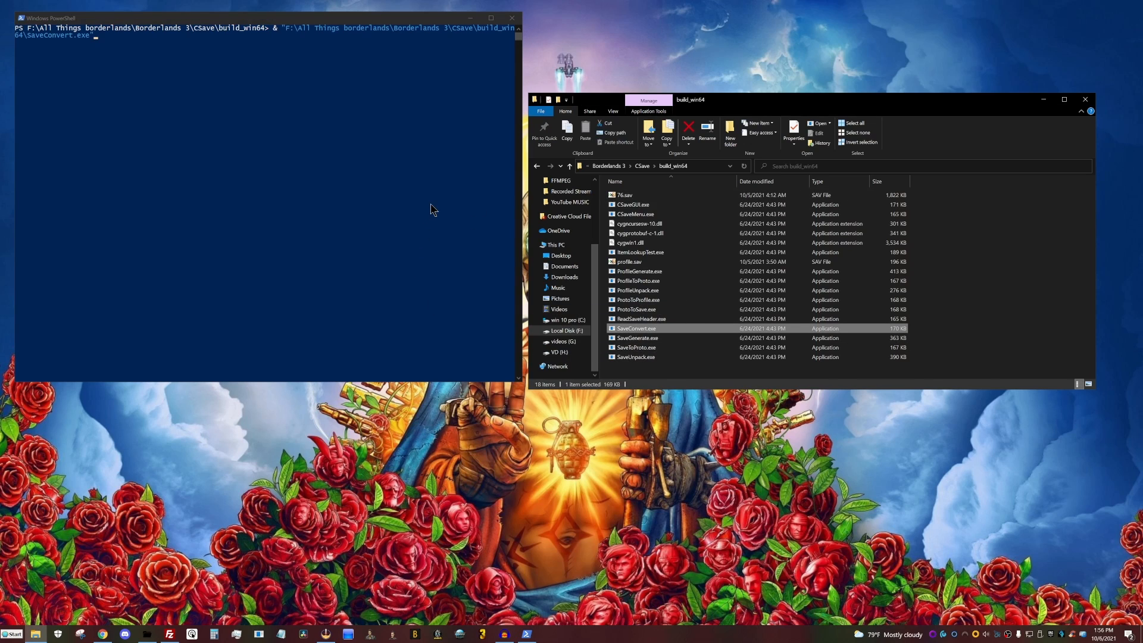
left_click(409, 201)
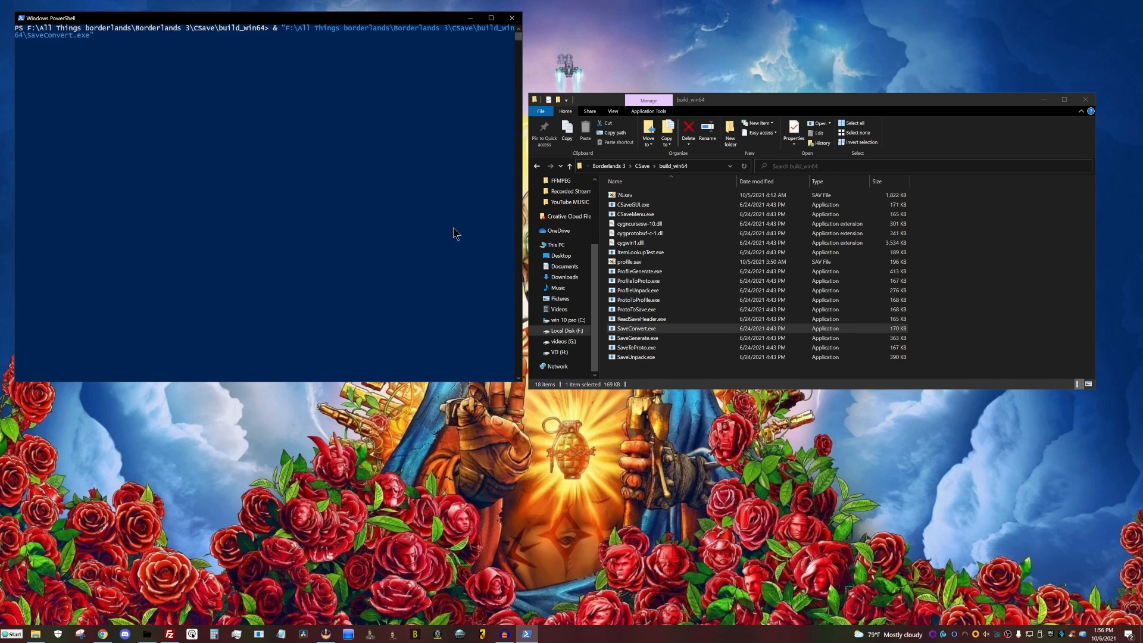
Run SaveConvert.exe on 76.sav with output 76 and arguments 1 3, and on profile.sav with output profile and arguments 2 4
left_click(664, 197)
left_click_drag(666, 196, 258, 208)
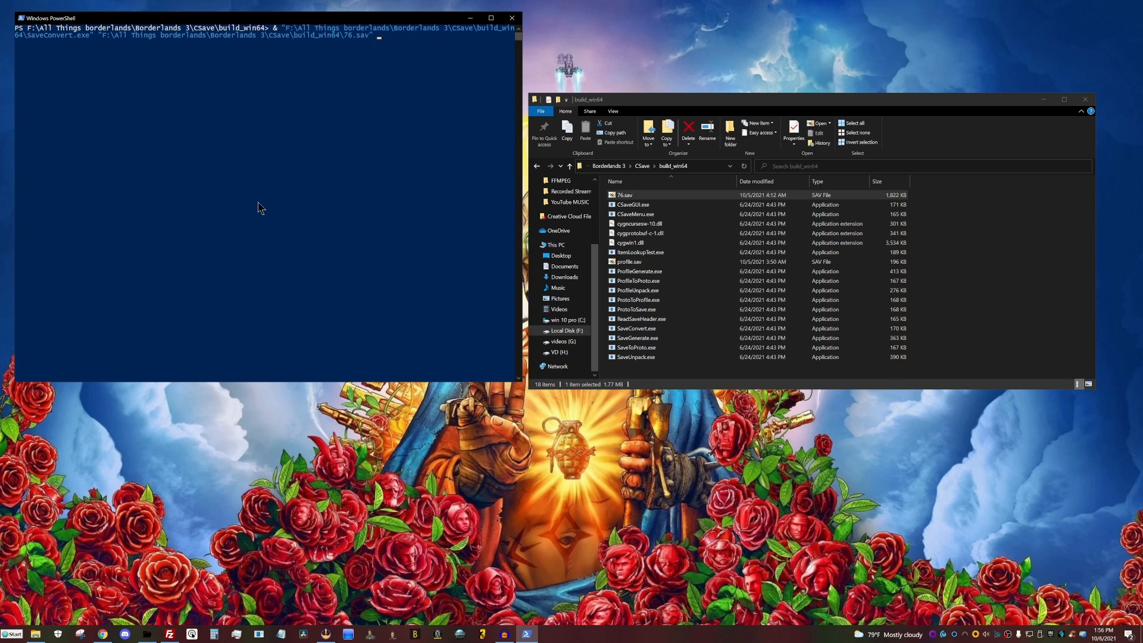
type("76")
type("1 3")
key("Return")
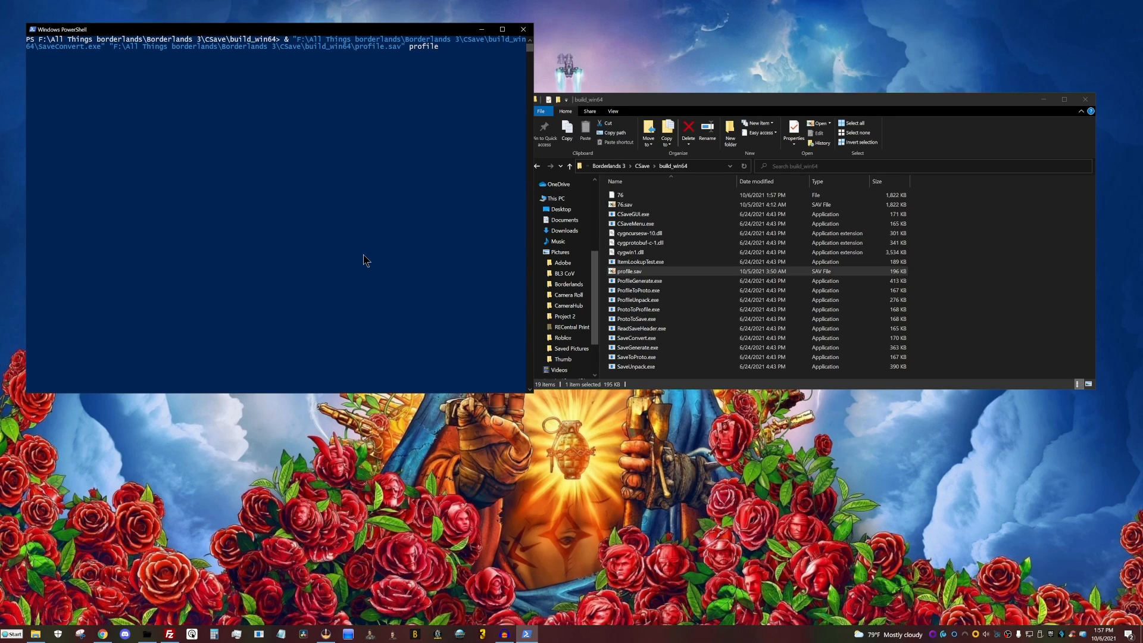
type("2 4")
key("Return")
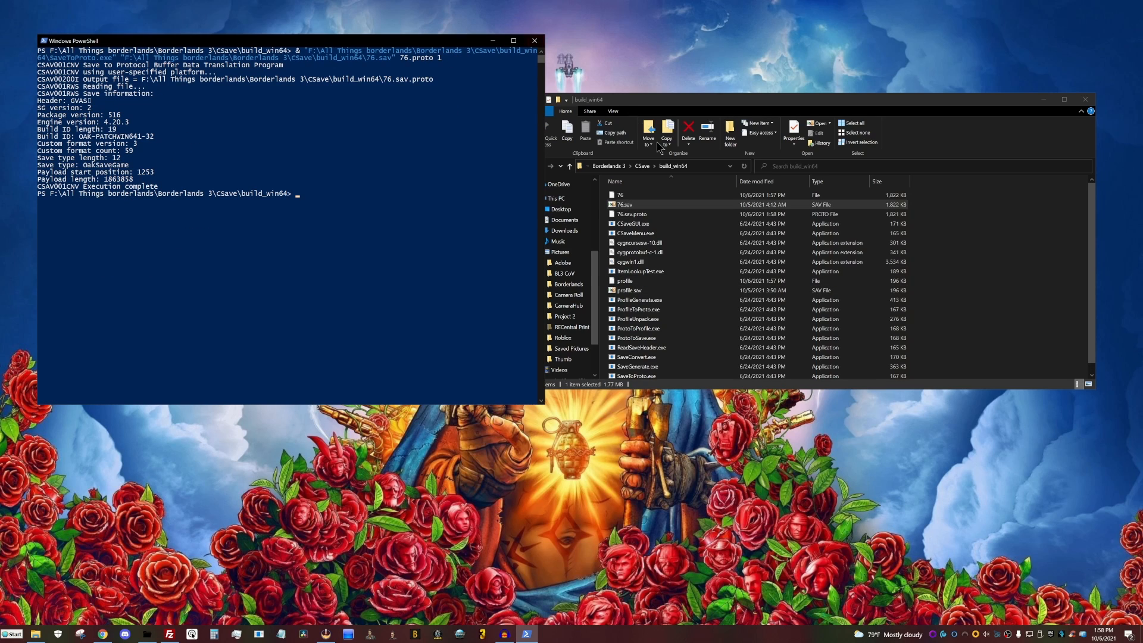
Open 76.sav.proto in the HxD hex editor and examine its raw data
right_click(631, 214)
mouse_move(595, 271)
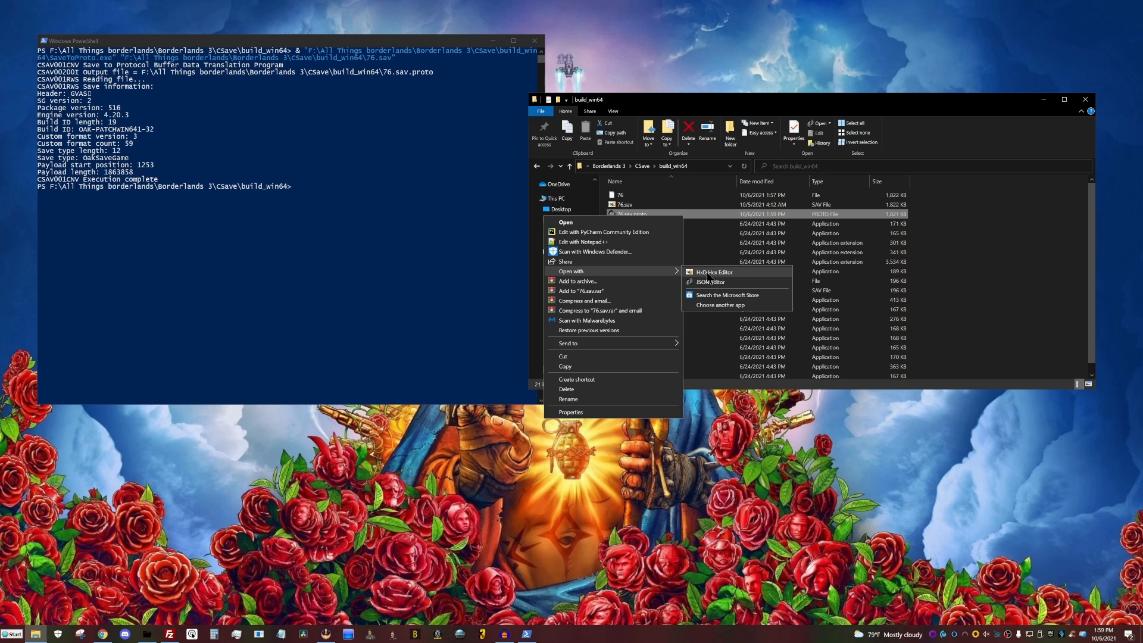
left_click(711, 273)
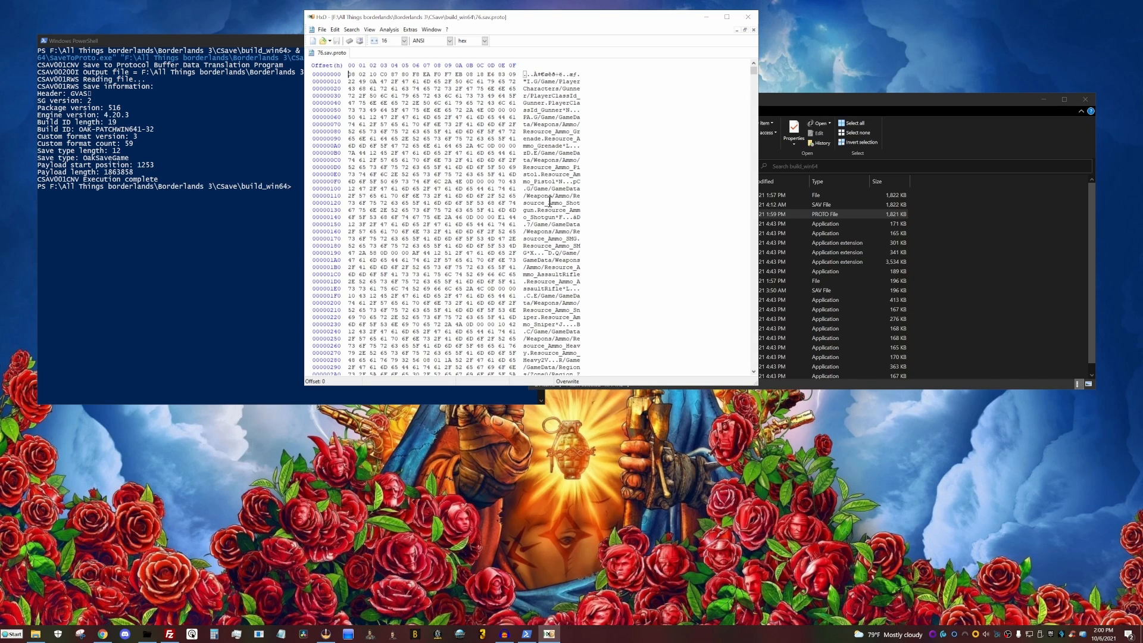
scroll(552, 266, "down", 17)
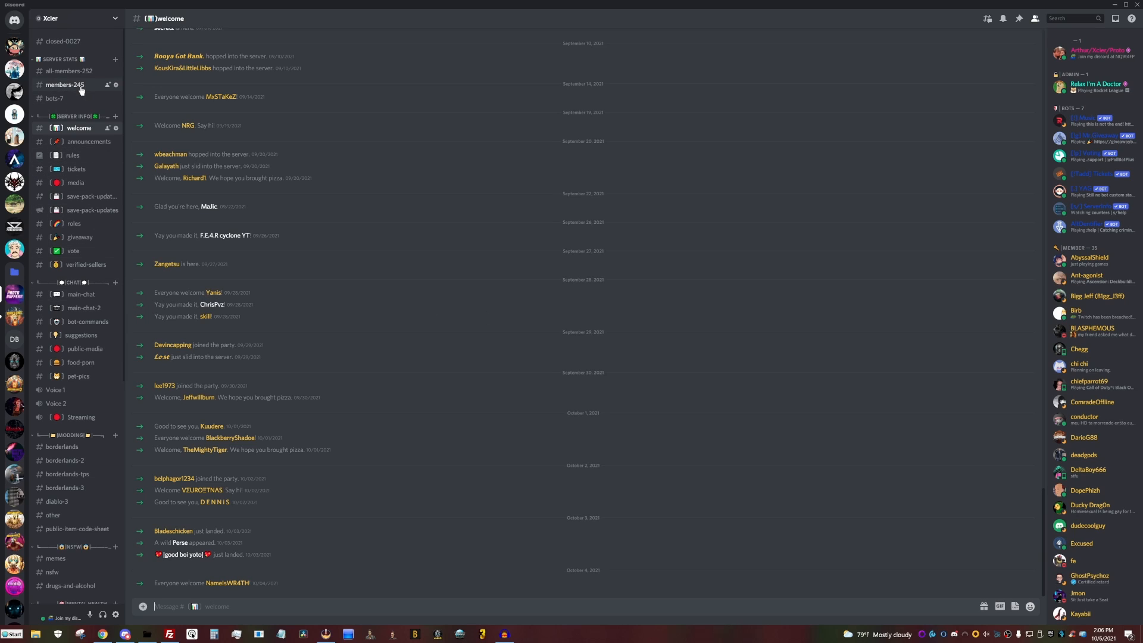
Switch to Discord and open the server's main-chat channel
left_click(88, 295)
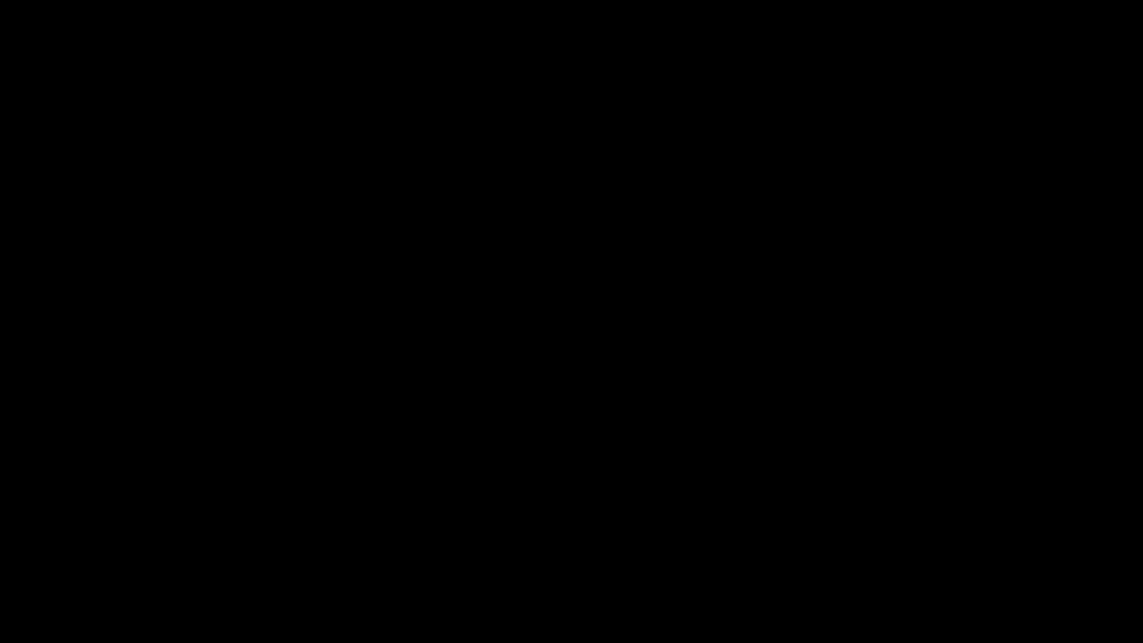